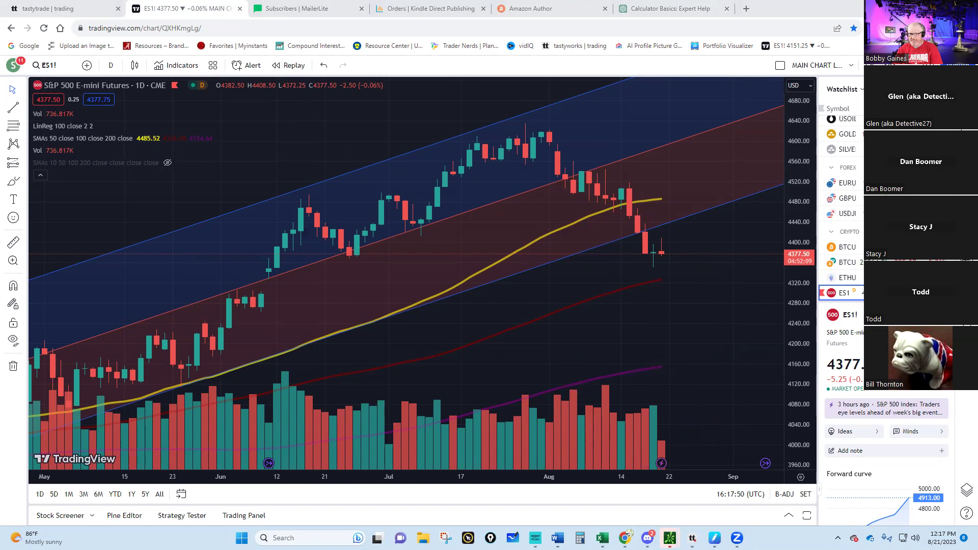
Look up the tastytrade account's net liquidity and enter 38469 as row 150's net liquidation value in the Tastytrade workbook's Net Liq sheet
{"action": "left_click", "coordinate": [66, 9]}
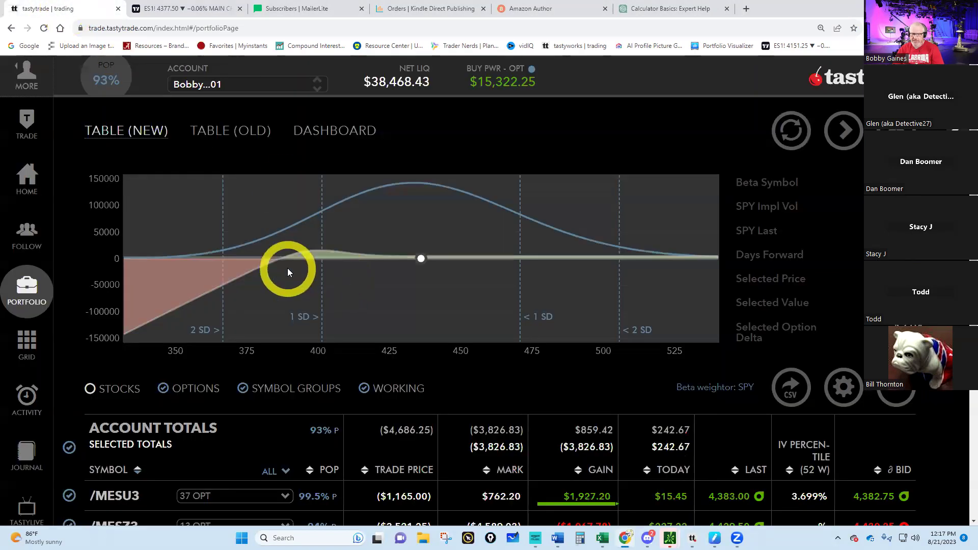
{"action": "left_click", "coordinate": [102, 86]}
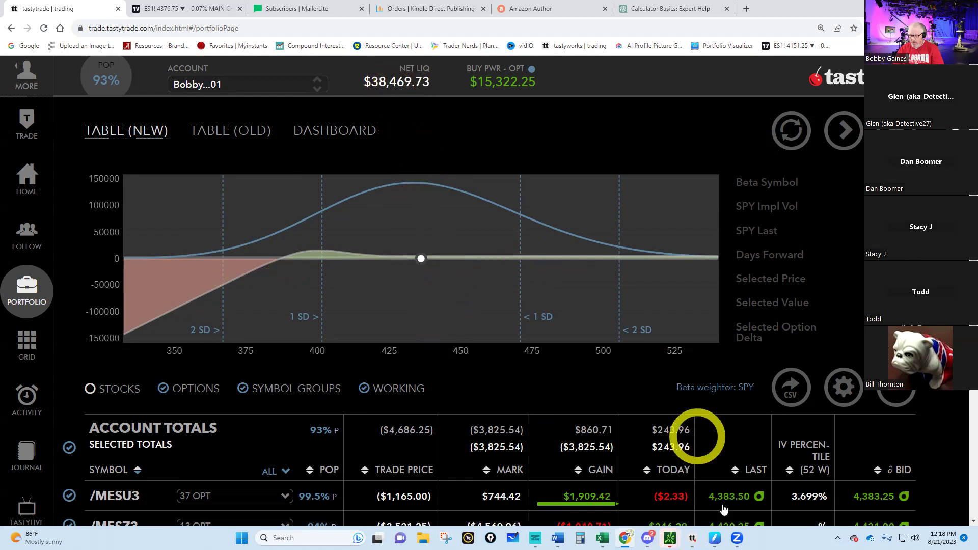
{"action": "mouse_move", "coordinate": [601, 538]}
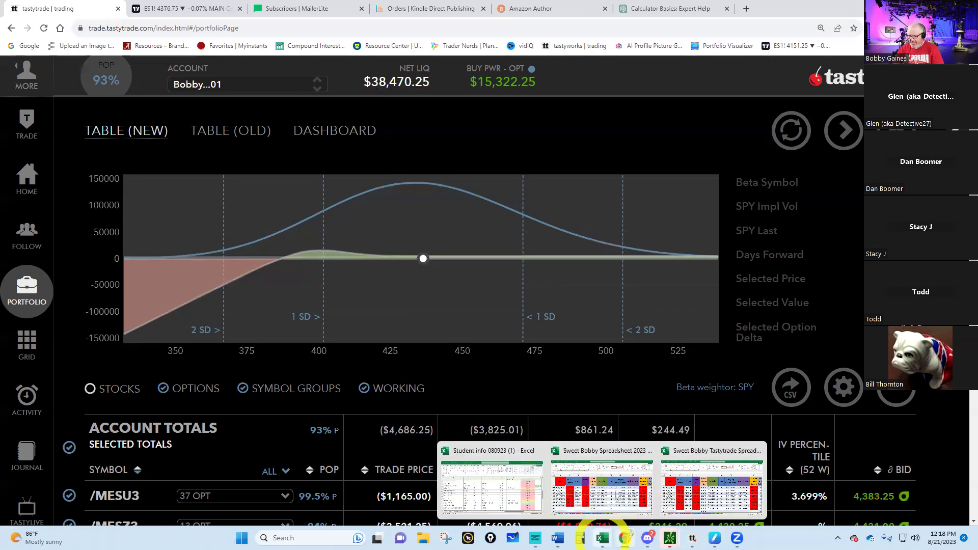
{"action": "left_click", "coordinate": [704, 493]}
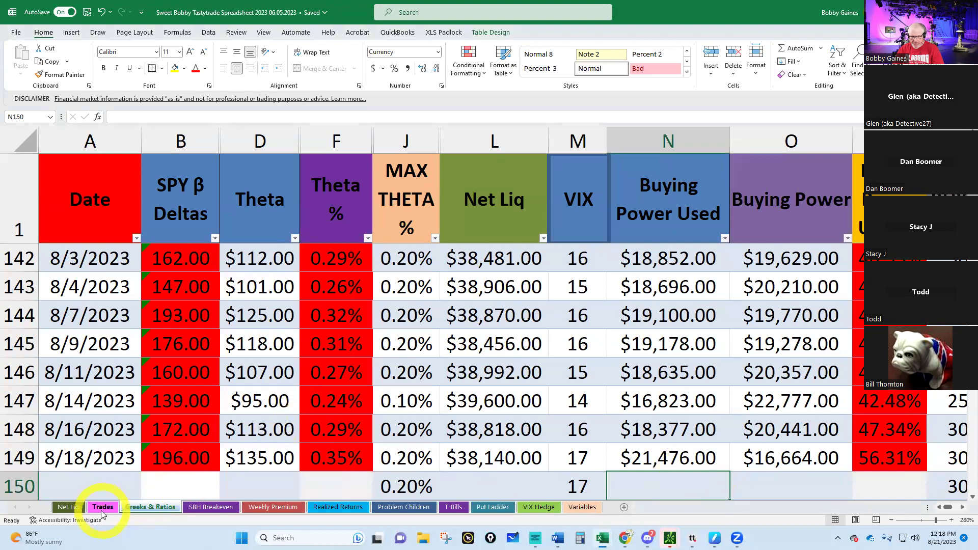
{"action": "left_click", "coordinate": [69, 507]}
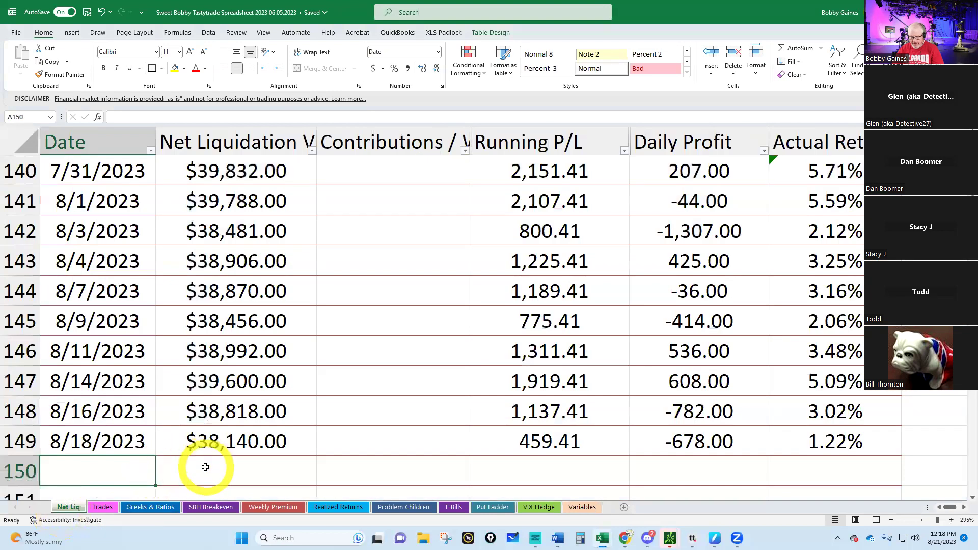
{"action": "left_click", "coordinate": [205, 467]}
{"action": "type", "text": "38469"}
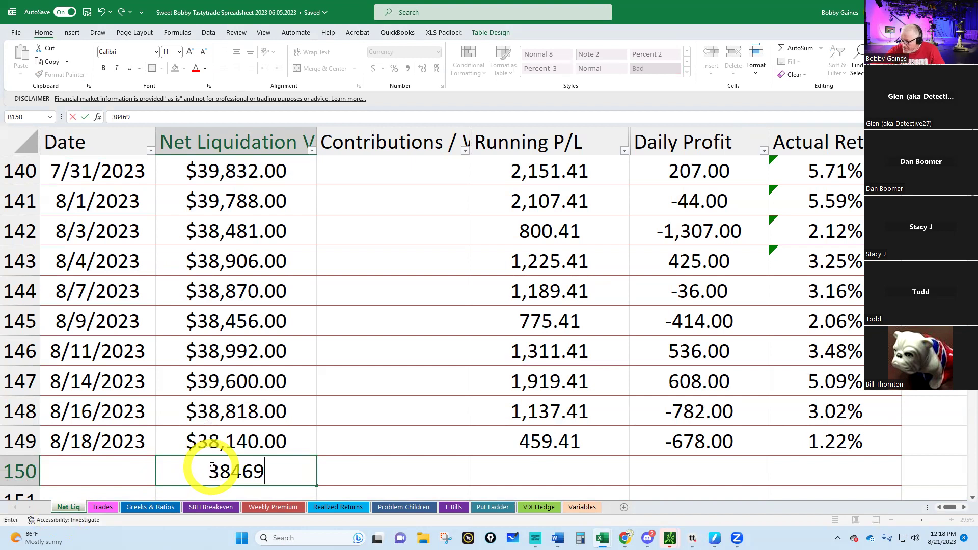
{"action": "key", "text": "Return"}
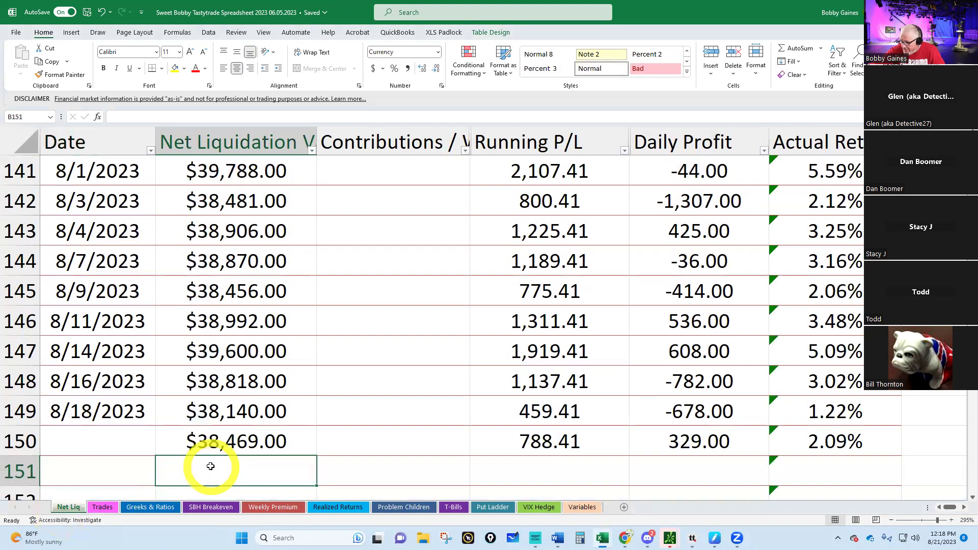
Enter 8/21/23 as the date for row 150 of the Net Liq sheet
{"action": "left_click", "coordinate": [71, 443]}
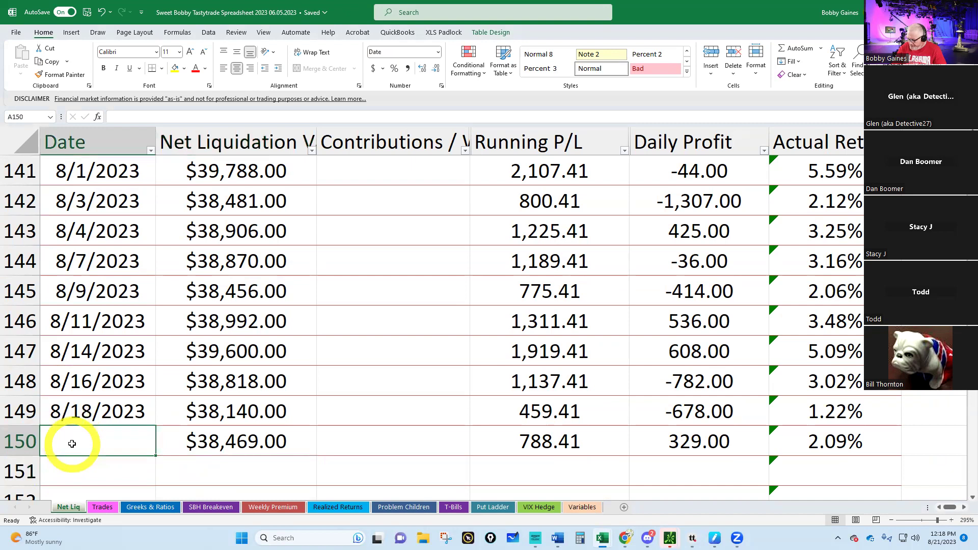
{"action": "type", "text": "8/21/23"}
{"action": "key", "text": "Return"}
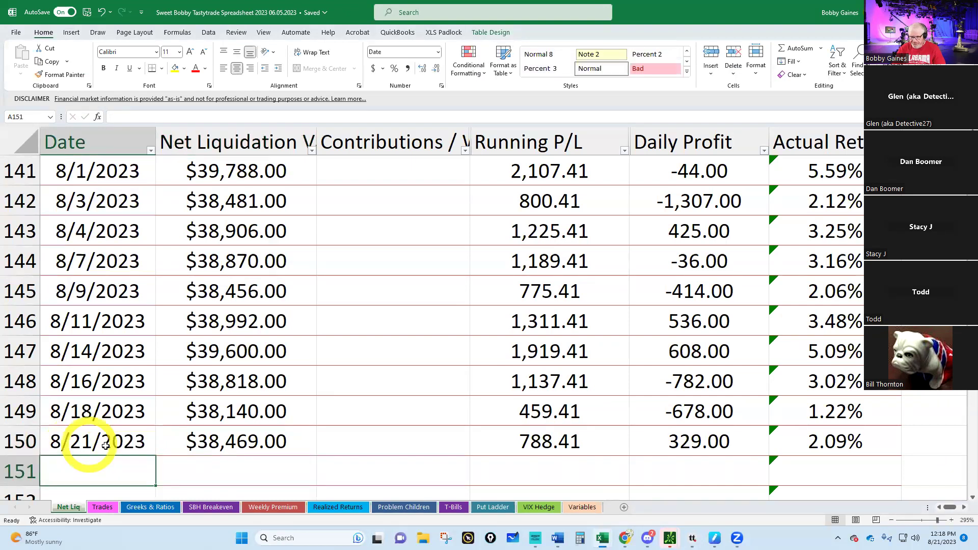
Look up the account delta in the tastytrade desktop app and enter 159 as row 150's SPY beta deltas in the Greeks & Ratios sheet
{"action": "left_click", "coordinate": [147, 507]}
{"action": "scroll", "coordinate": [158, 493], "scroll_direction": "down", "scroll_amount": 2}
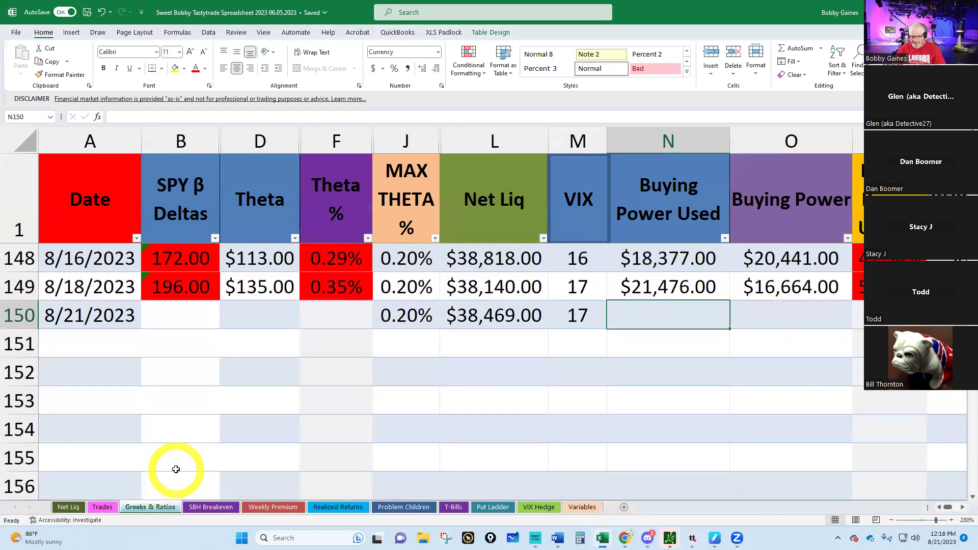
{"action": "left_click", "coordinate": [181, 315]}
{"action": "left_click", "coordinate": [691, 538]}
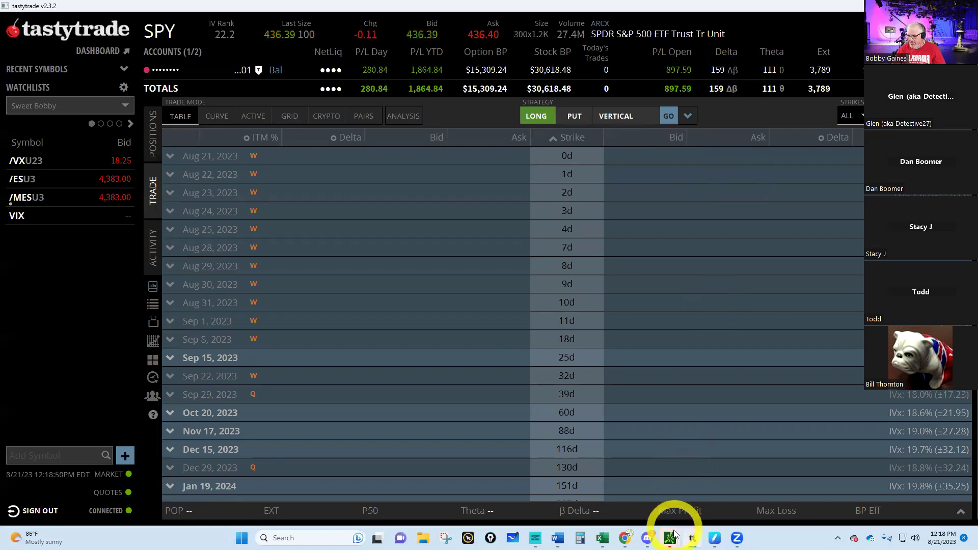
{"action": "mouse_move", "coordinate": [601, 535]}
{"action": "left_click", "coordinate": [614, 459]}
{"action": "left_click", "coordinate": [171, 314]}
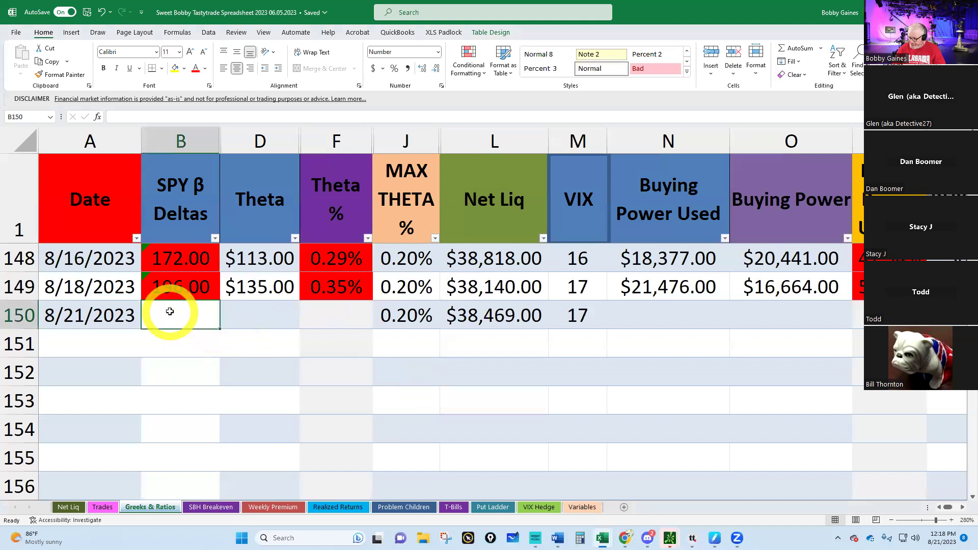
{"action": "type", "text": "159"}
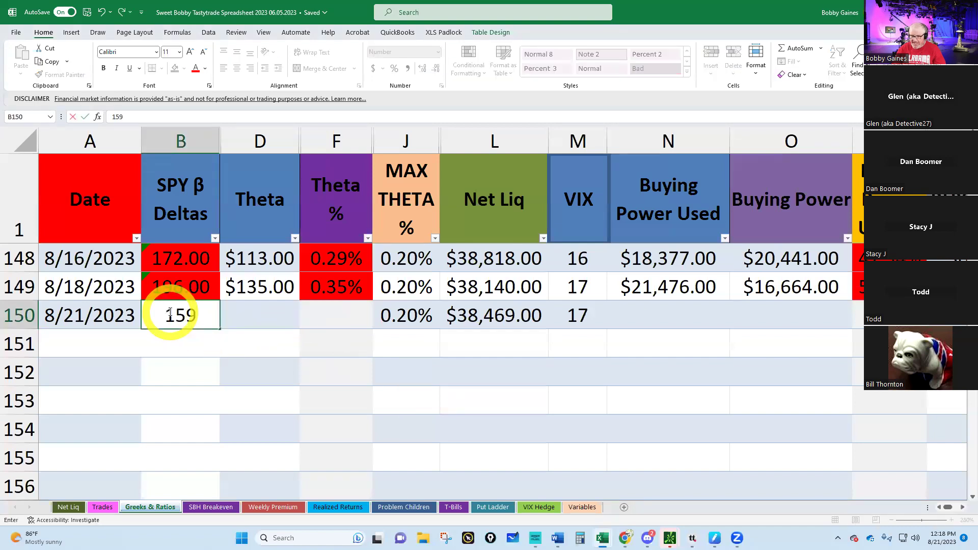
Set Theta to 111 and VIX to 17 for 8/21/2023 in row 150
{"action": "left_click", "coordinate": [266, 312]}
{"action": "type", "text": "11"}
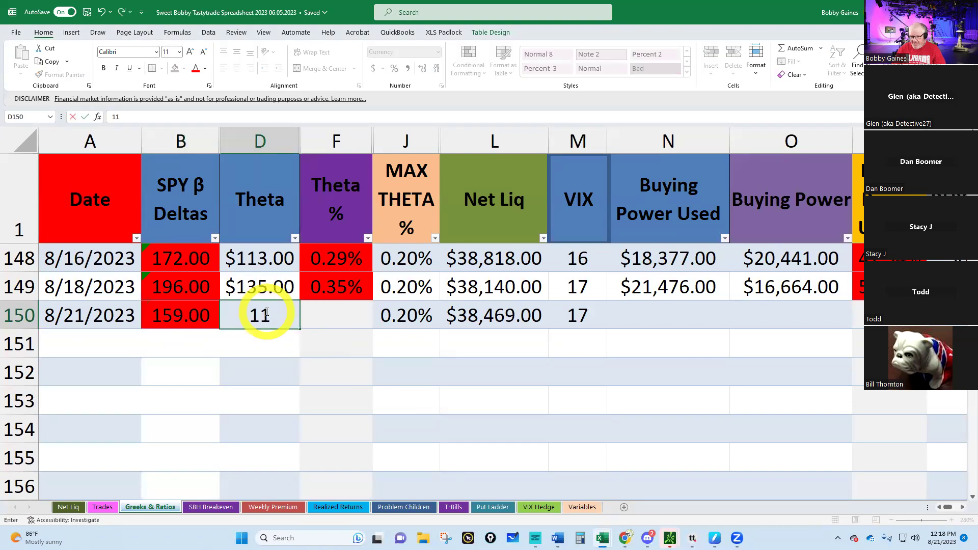
{"action": "type", "text": "1"}
{"action": "key", "text": "Return"}
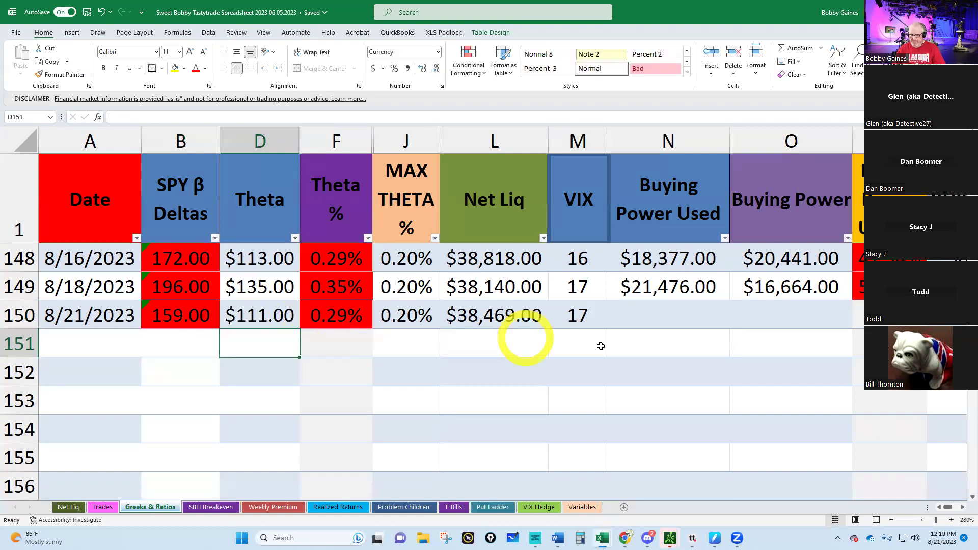
{"action": "left_click", "coordinate": [574, 315]}
{"action": "type", "text": "17"}
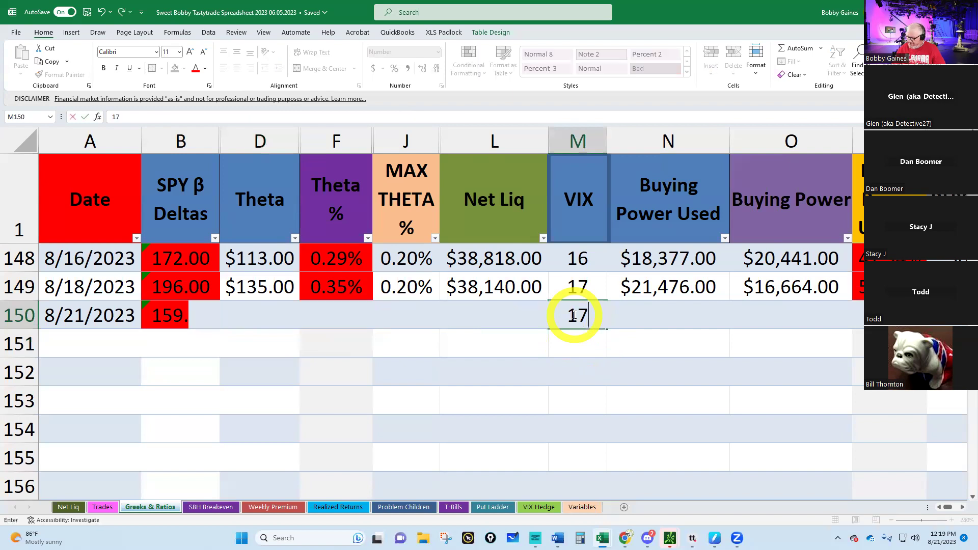
{"action": "key", "text": "Return"}
Check the account's buying power in tastytrade and enter 21361 as Buying Power Used in row 150 of the workbook
{"action": "left_click", "coordinate": [691, 538]}
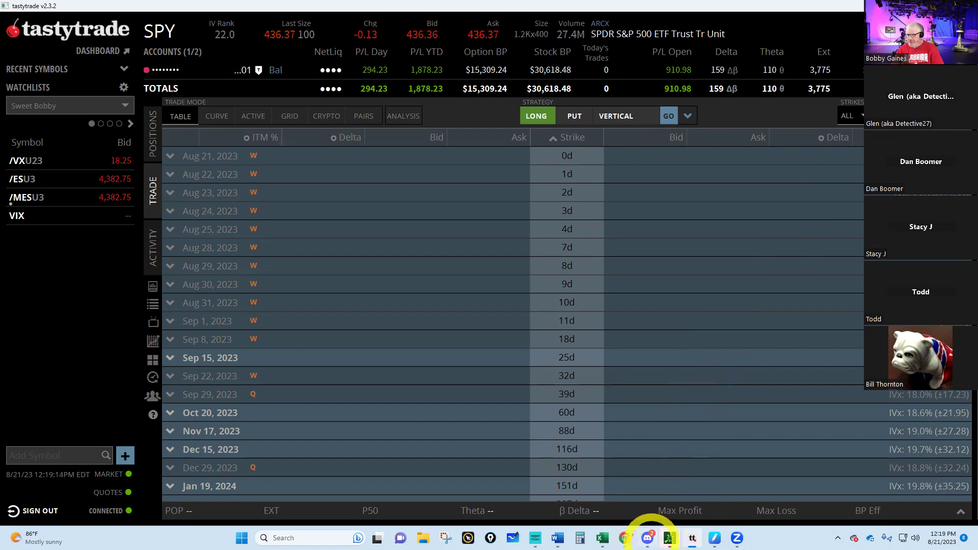
{"action": "mouse_move", "coordinate": [603, 535]}
{"action": "left_click", "coordinate": [705, 489]}
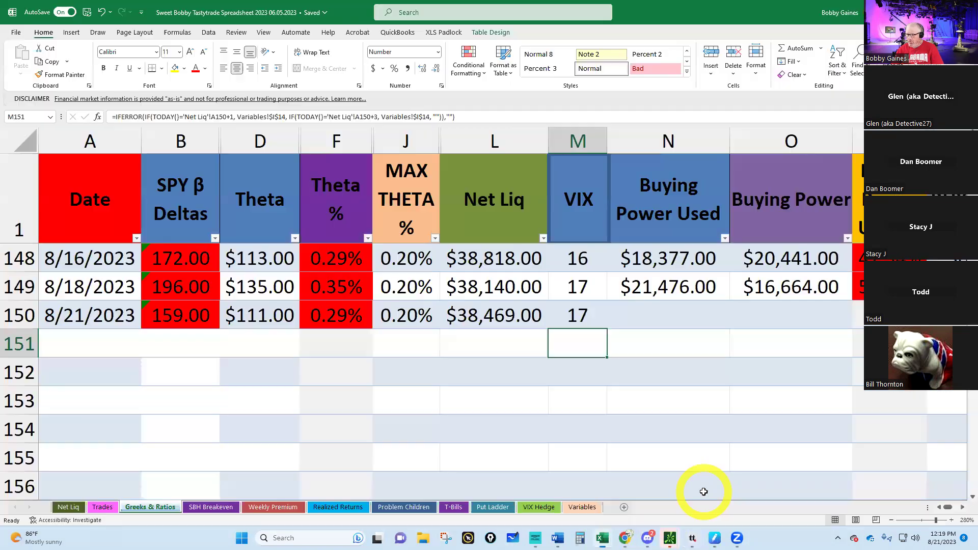
{"action": "left_click", "coordinate": [640, 320]}
{"action": "type", "text": "21361"}
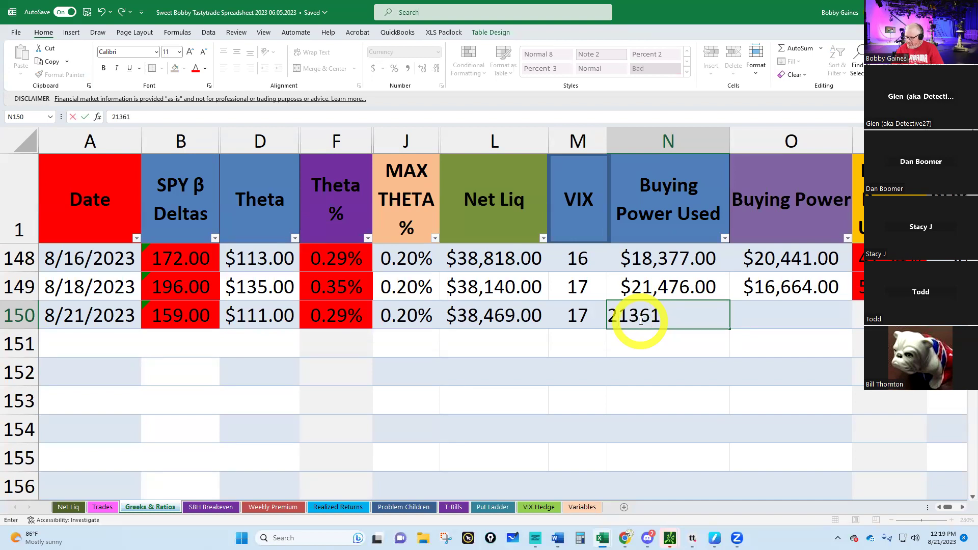
{"action": "key", "text": "Return"}
Recheck the option buying power in tastytrade and correct row 150's Buying Power Used to 23161 in the workbook
{"action": "mouse_move", "coordinate": [668, 534]}
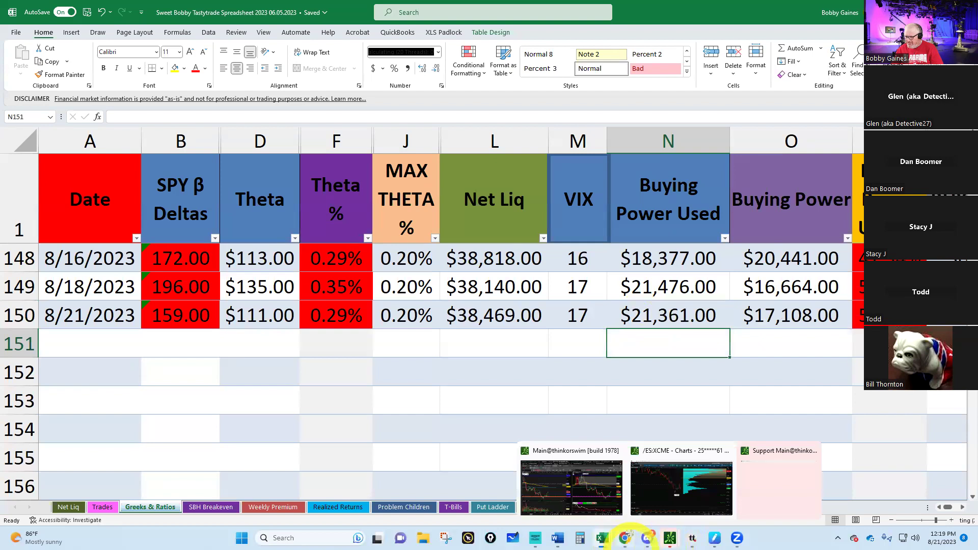
{"action": "left_click", "coordinate": [692, 537]}
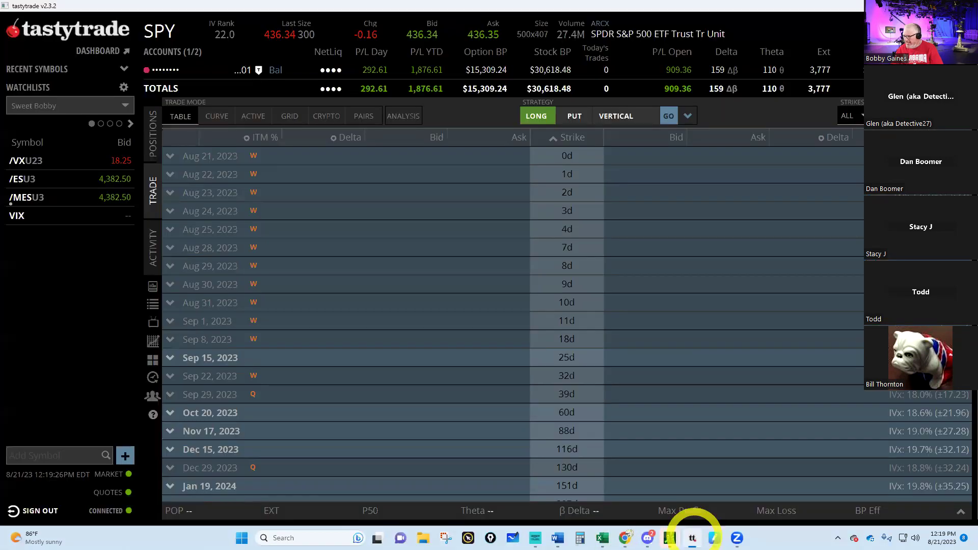
{"action": "mouse_move", "coordinate": [625, 538]}
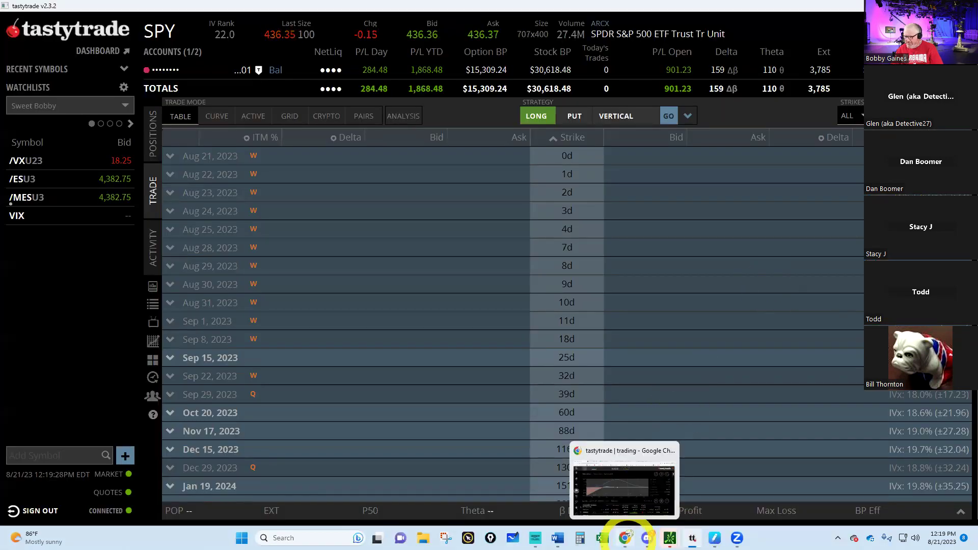
{"action": "left_click", "coordinate": [681, 489]}
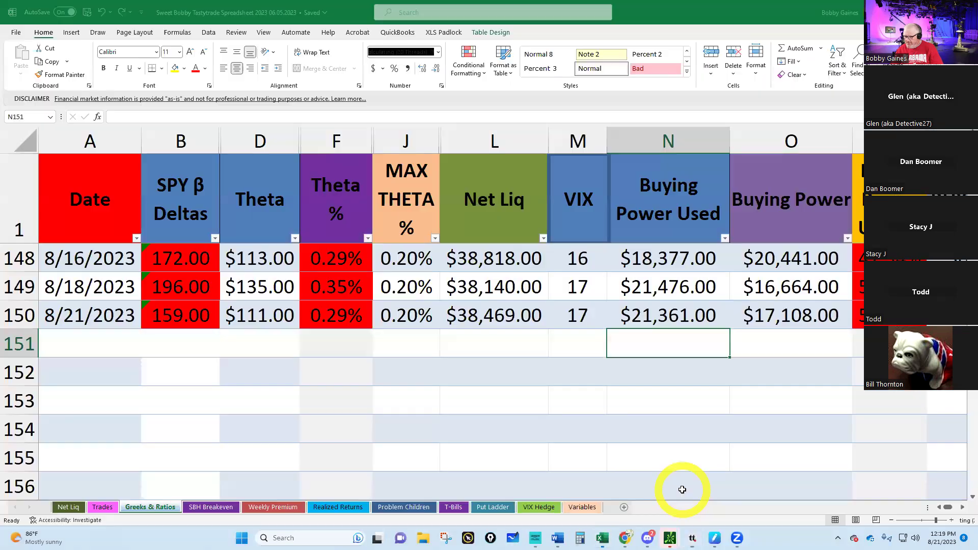
{"action": "left_click", "coordinate": [659, 314]}
{"action": "type", "text": "23161"}
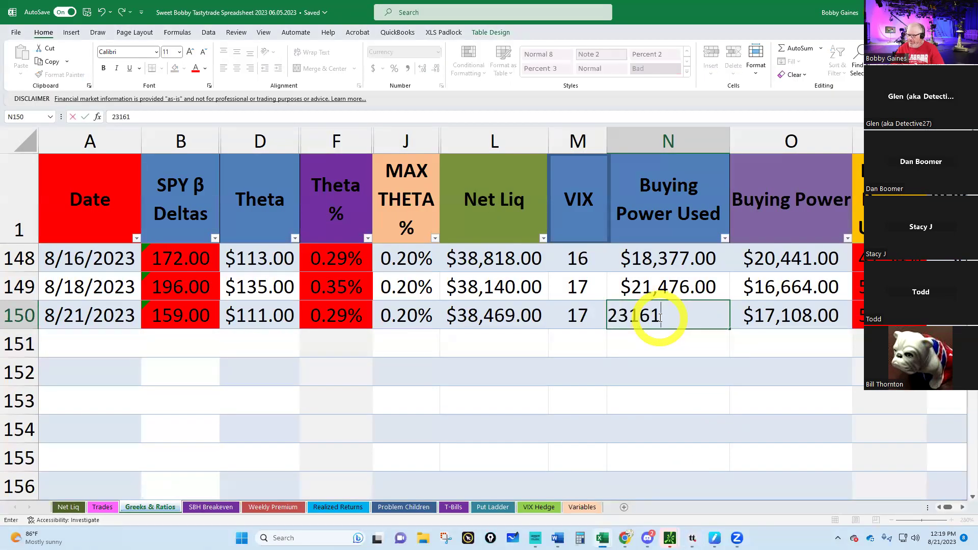
{"action": "key", "text": "Return"}
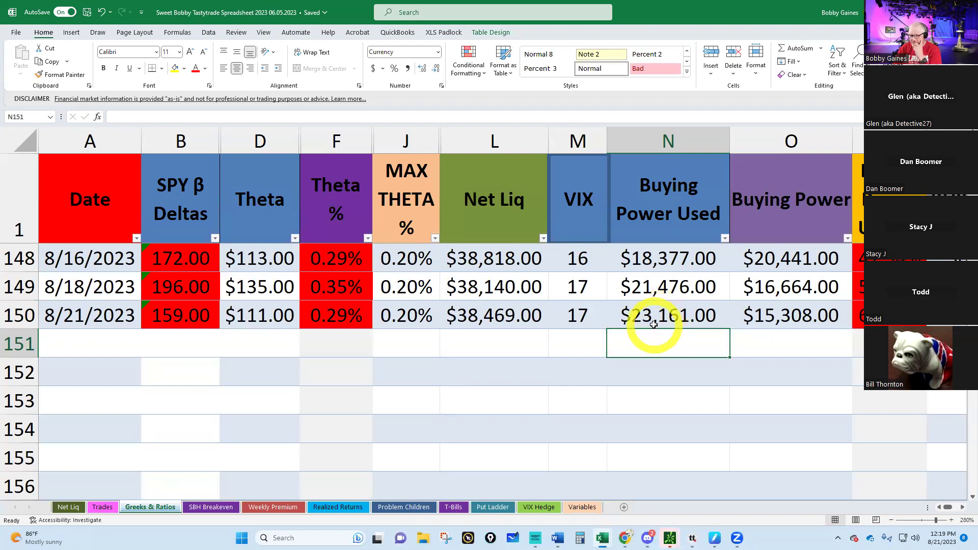
Switch to the tastytrade desktop app, show the open positions and expand the /MESZ3 group into its individual option legs
{"action": "mouse_move", "coordinate": [657, 539]}
{"action": "left_click", "coordinate": [691, 537]}
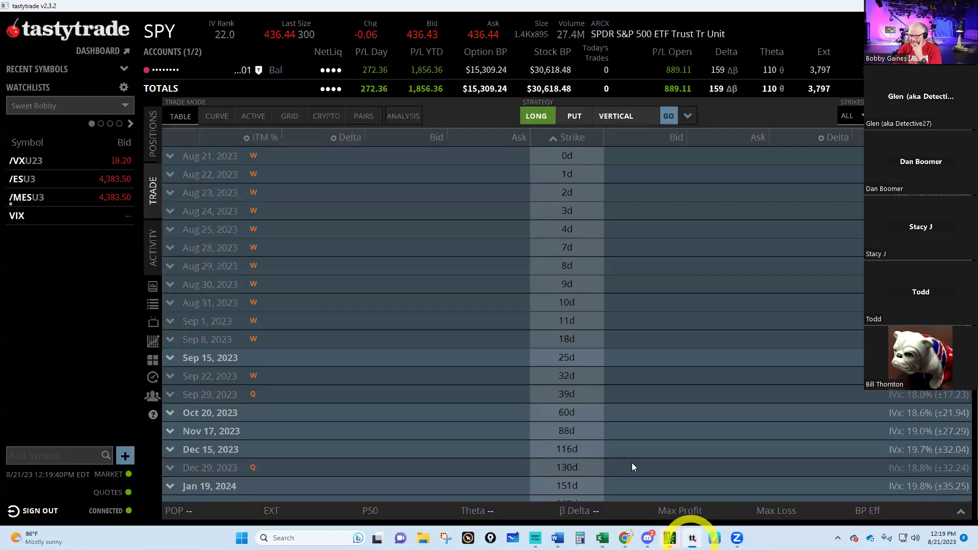
{"action": "left_click", "coordinate": [153, 131]}
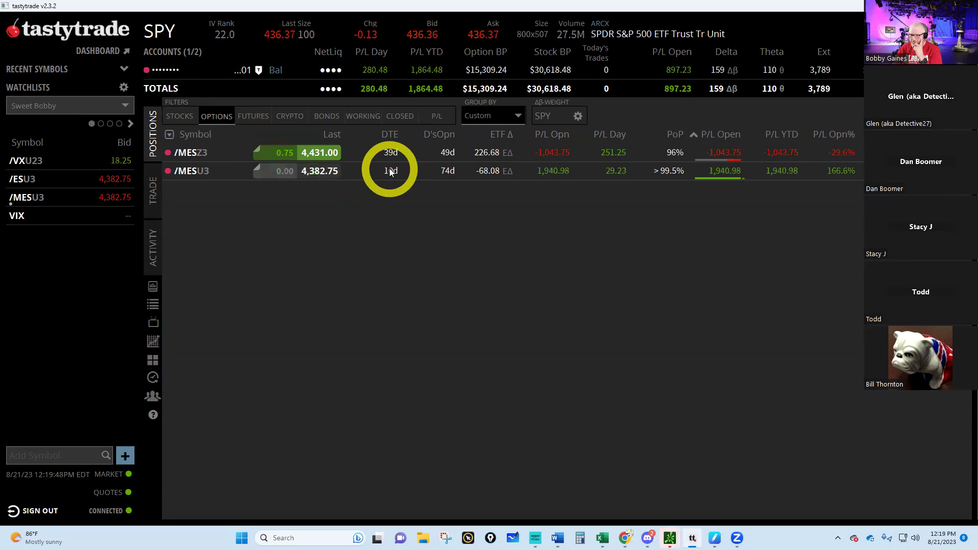
{"action": "left_click", "coordinate": [196, 153]}
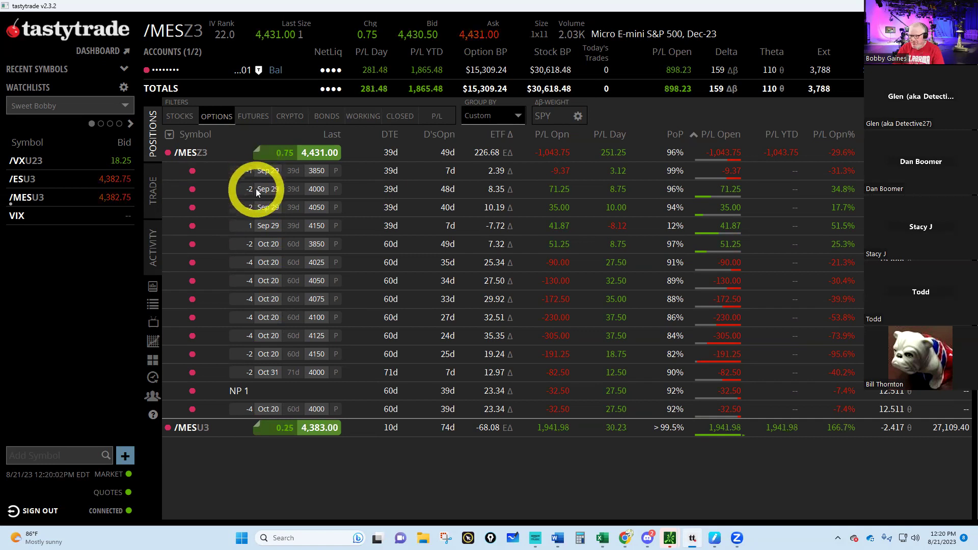
Reverse the positions' sort order by P/L Open and restore it so the /MESZ3 group comes first
{"action": "left_click", "coordinate": [725, 133]}
{"action": "left_click", "coordinate": [725, 134]}
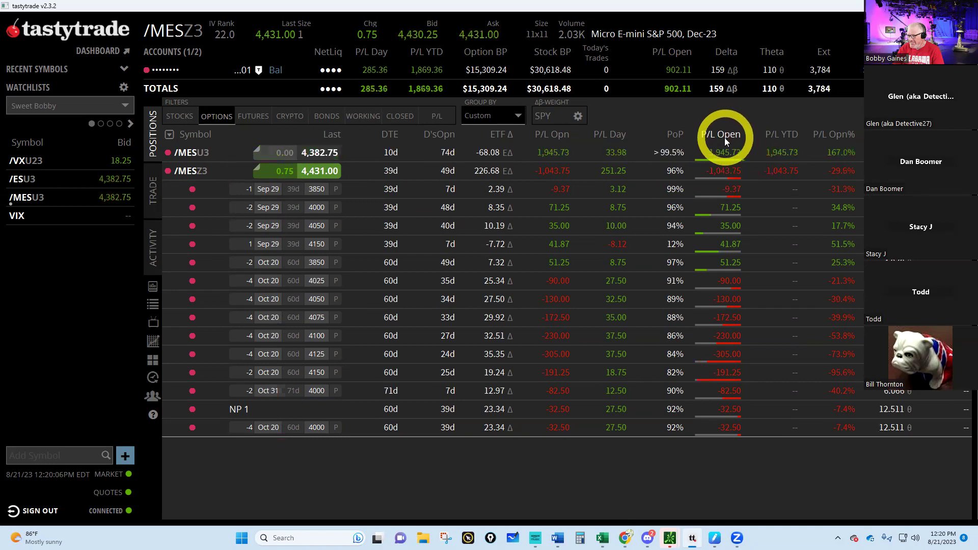
{"action": "left_click", "coordinate": [724, 134]}
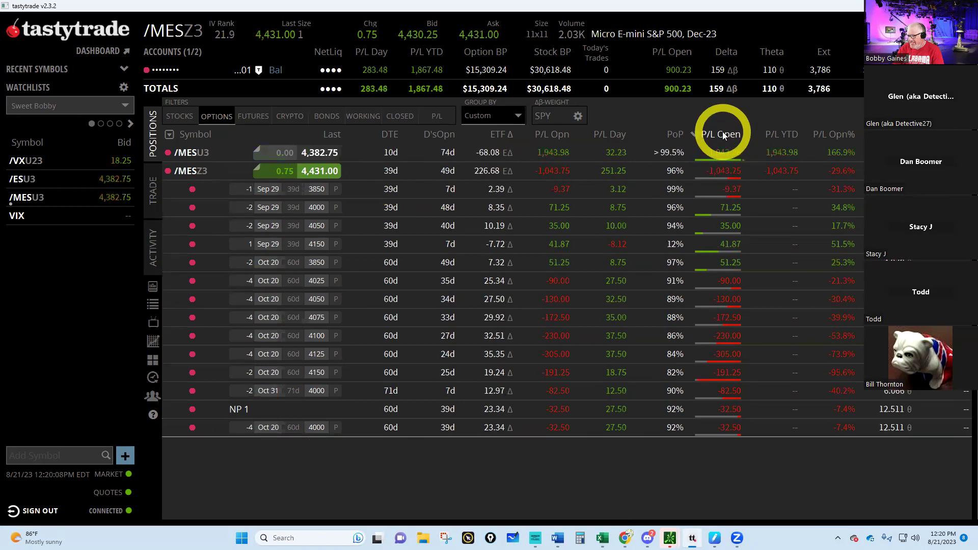
{"action": "left_click", "coordinate": [724, 134]}
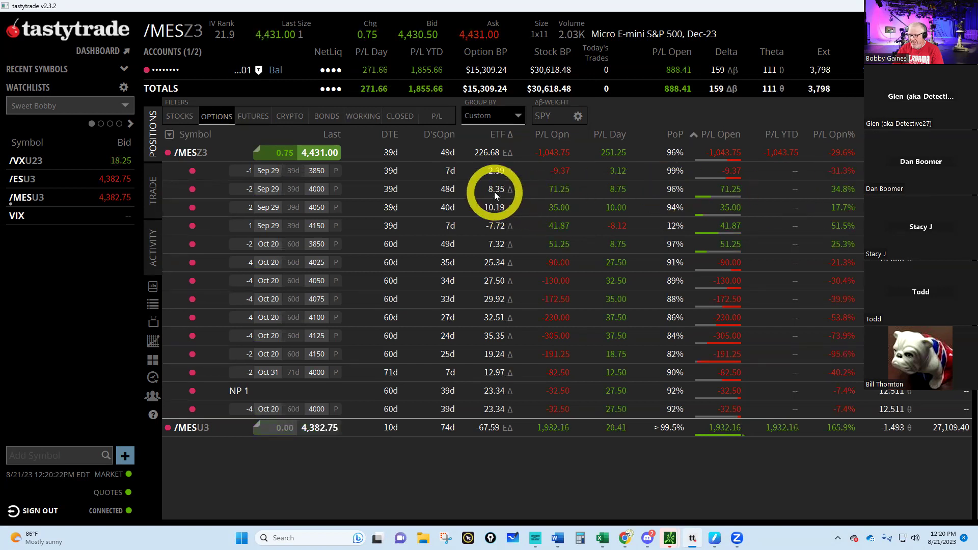
Prepare a buy-to-close order for the full position of two Sep 29 /MESZ3 4000 puts at a 13.25 limit and bring it to review
{"action": "right_click", "coordinate": [263, 187]}
{"action": "mouse_move", "coordinate": [301, 196]}
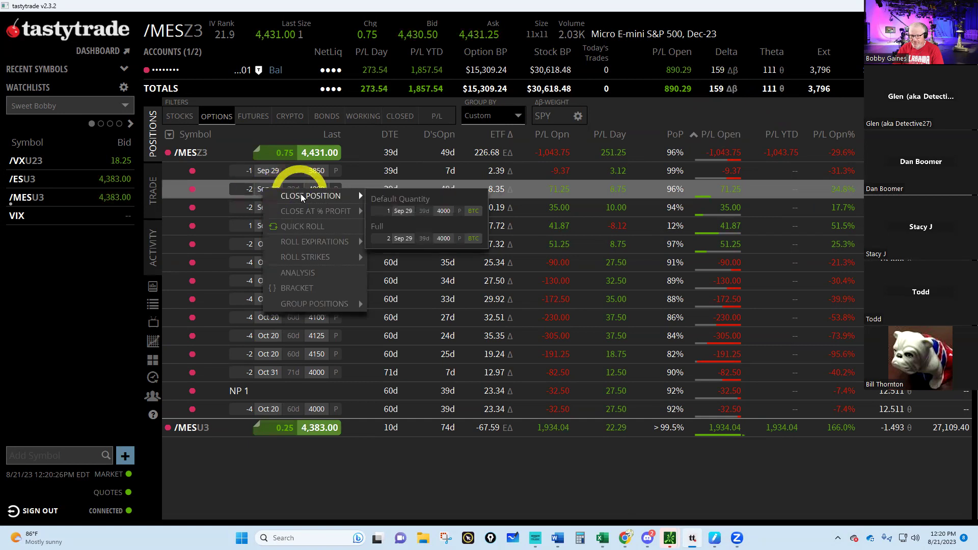
{"action": "left_click", "coordinate": [399, 239]}
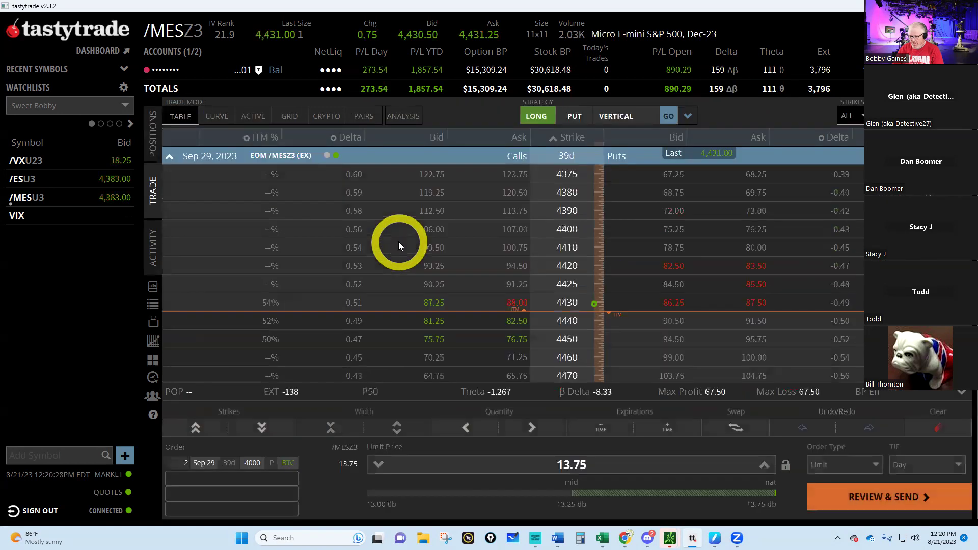
{"action": "left_click", "coordinate": [376, 465]}
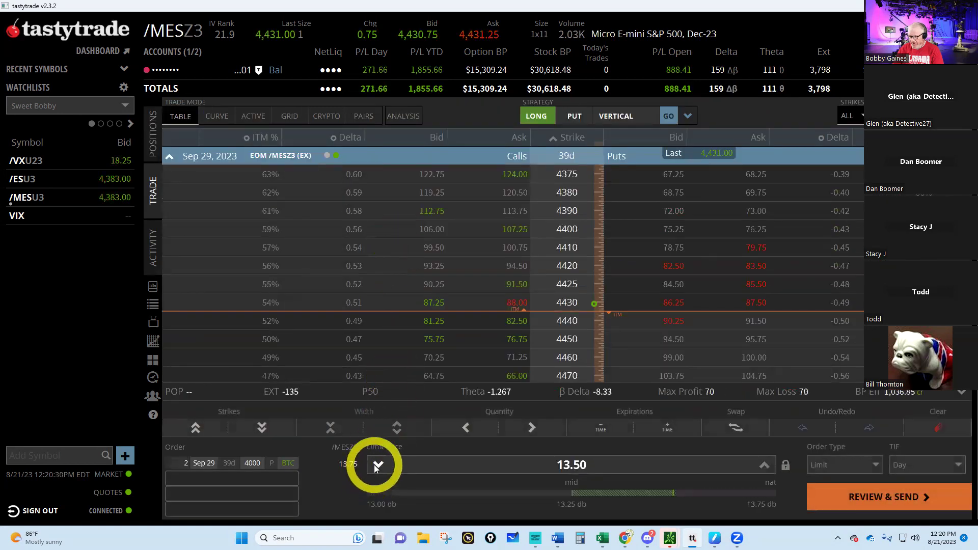
{"action": "left_click", "coordinate": [376, 465]}
{"action": "left_click", "coordinate": [892, 503]}
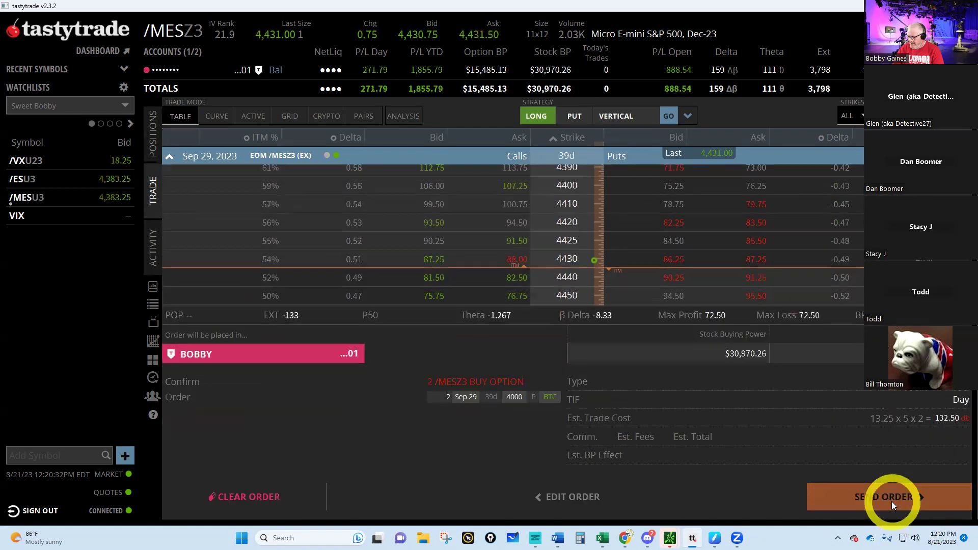
Send the reviewed buy-to-close order for the two 4000 puts and check its status in the order activity
{"action": "left_click", "coordinate": [891, 501]}
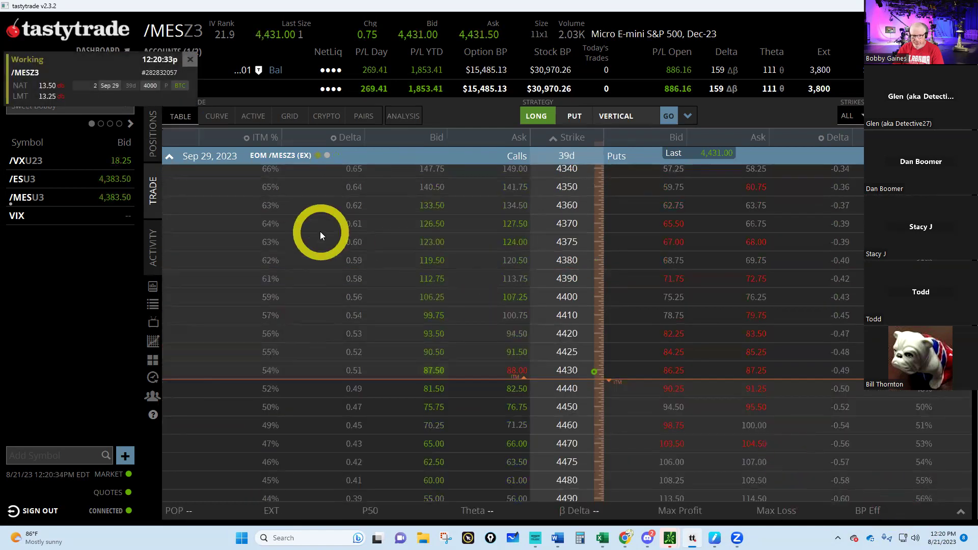
{"action": "left_click", "coordinate": [152, 252]}
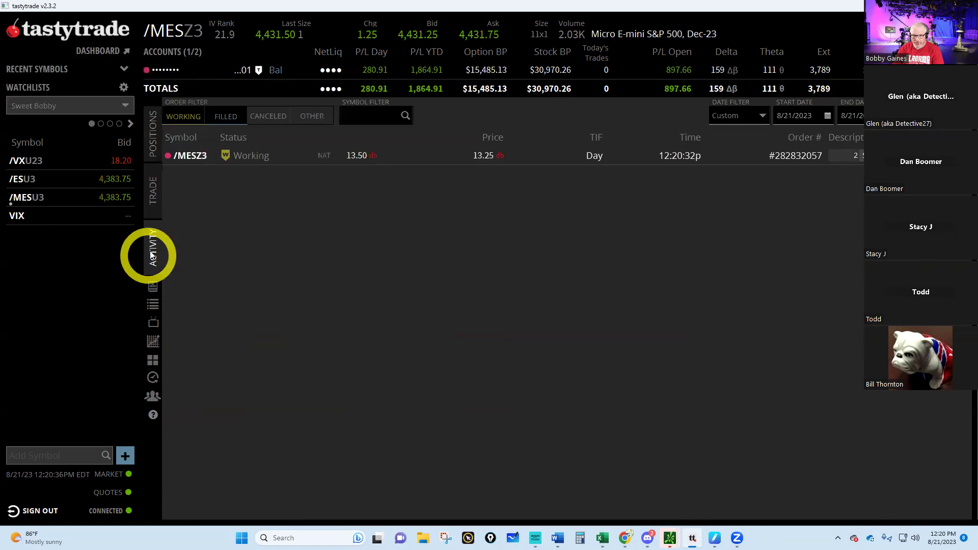
{"action": "left_click", "coordinate": [253, 154]}
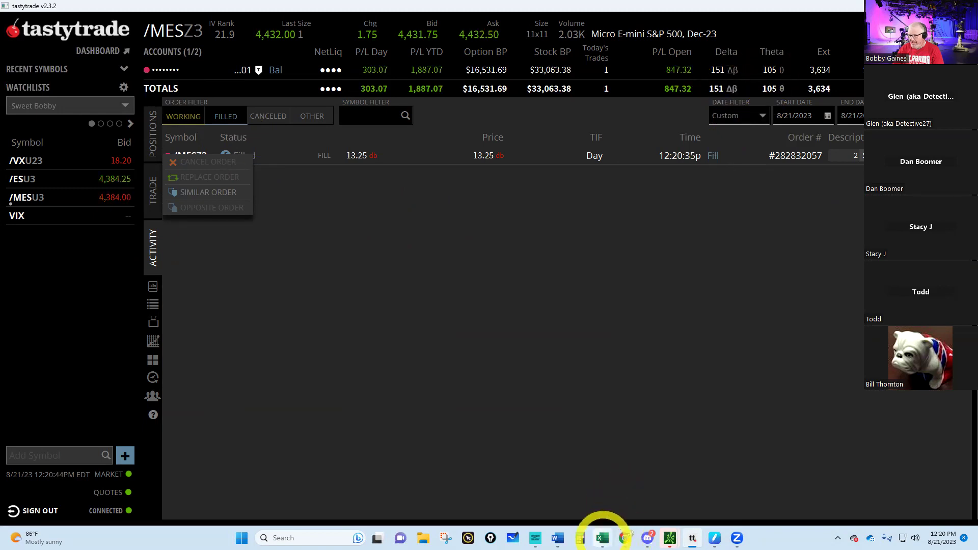
Switch to the Sweet Bobby Tastytrade workbook and set row 150's SPY β Deltas to 151 and Theta to 105
{"action": "mouse_move", "coordinate": [602, 534]}
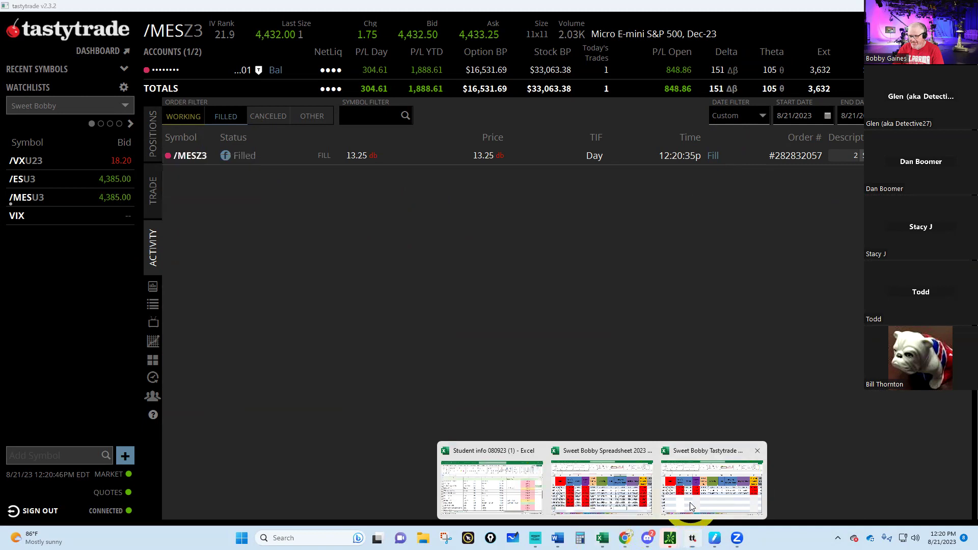
{"action": "left_click", "coordinate": [703, 509]}
{"action": "left_click", "coordinate": [164, 316]}
{"action": "type", "text": "151"}
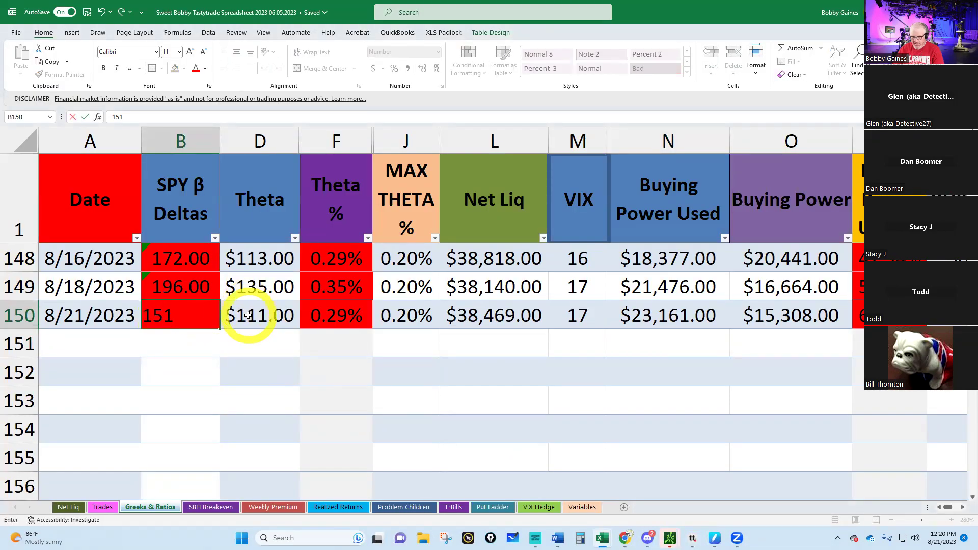
{"action": "left_click", "coordinate": [250, 316]}
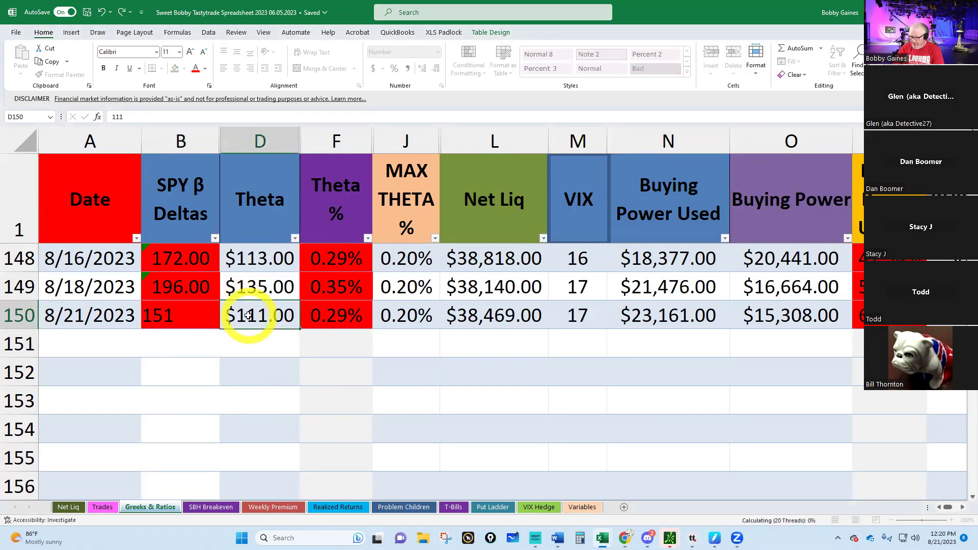
{"action": "type", "text": "105"}
{"action": "key", "text": "Return"}
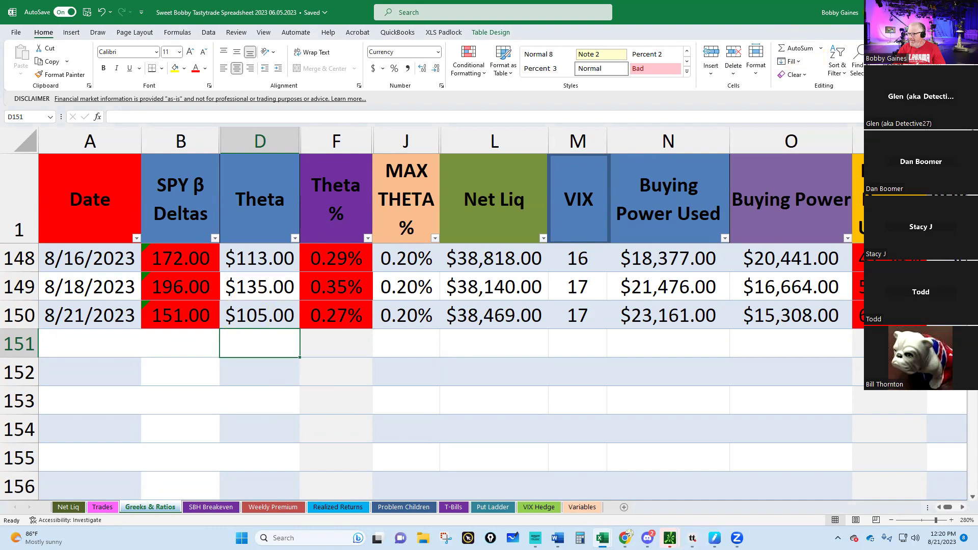
Switch to the main thinkorswim window, select the fourth entry in its account list and display that account's activity and positions
{"action": "key", "text": "alt+Tab"}
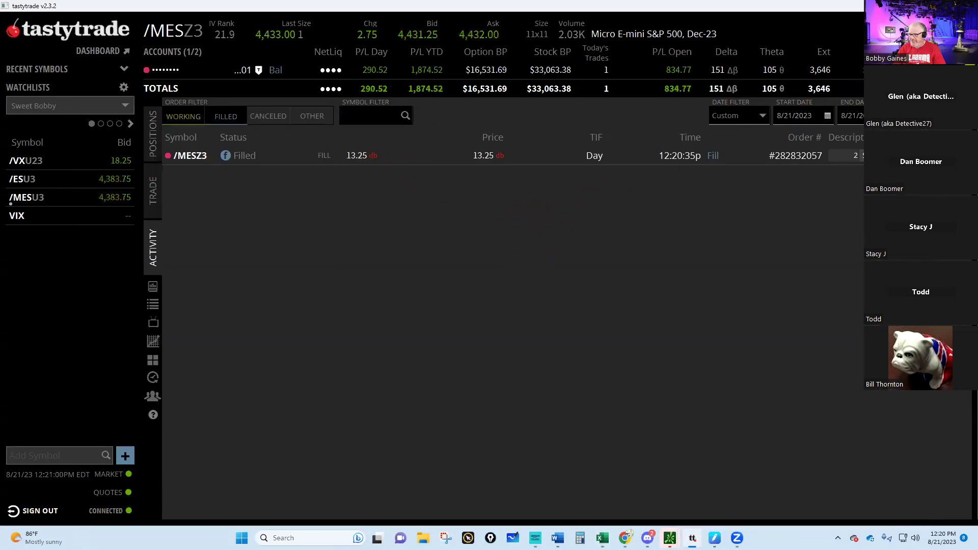
{"action": "left_click", "coordinate": [624, 538]}
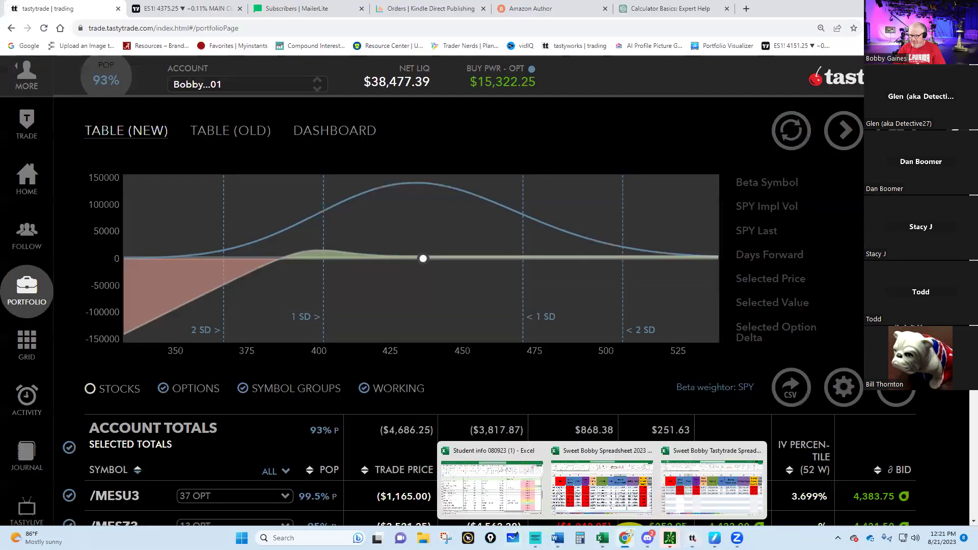
{"action": "mouse_move", "coordinate": [669, 538]}
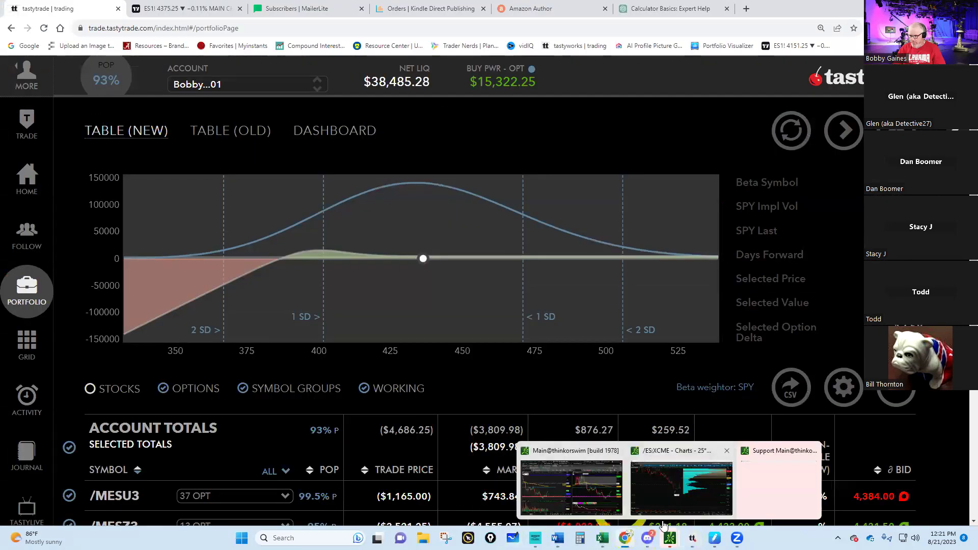
{"action": "left_click", "coordinate": [582, 475]}
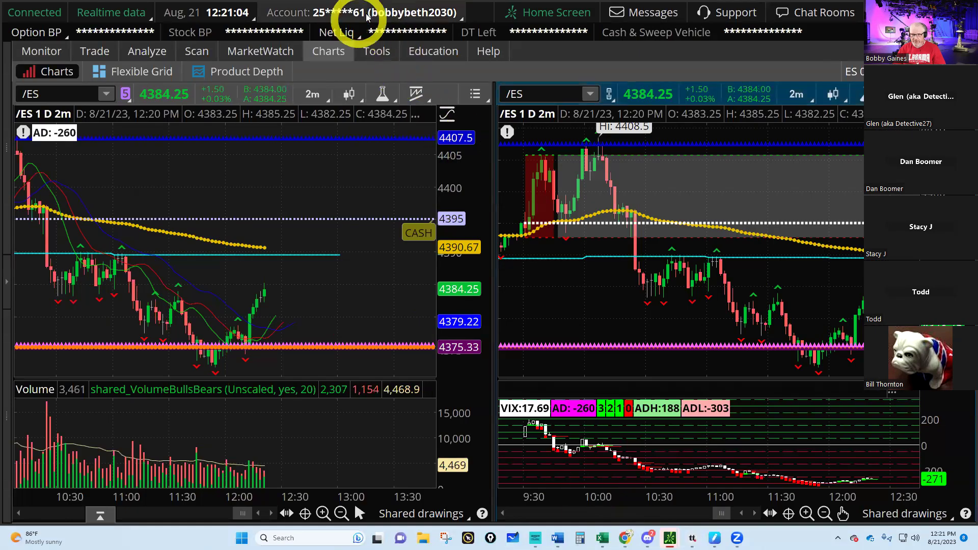
{"action": "left_click", "coordinate": [399, 17]}
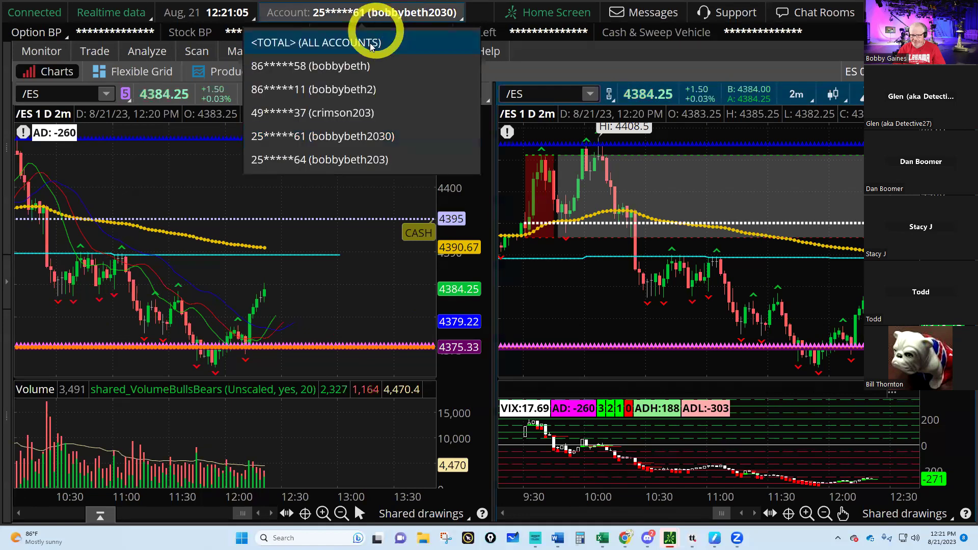
{"action": "left_click", "coordinate": [332, 116]}
{"action": "left_click", "coordinate": [32, 50]}
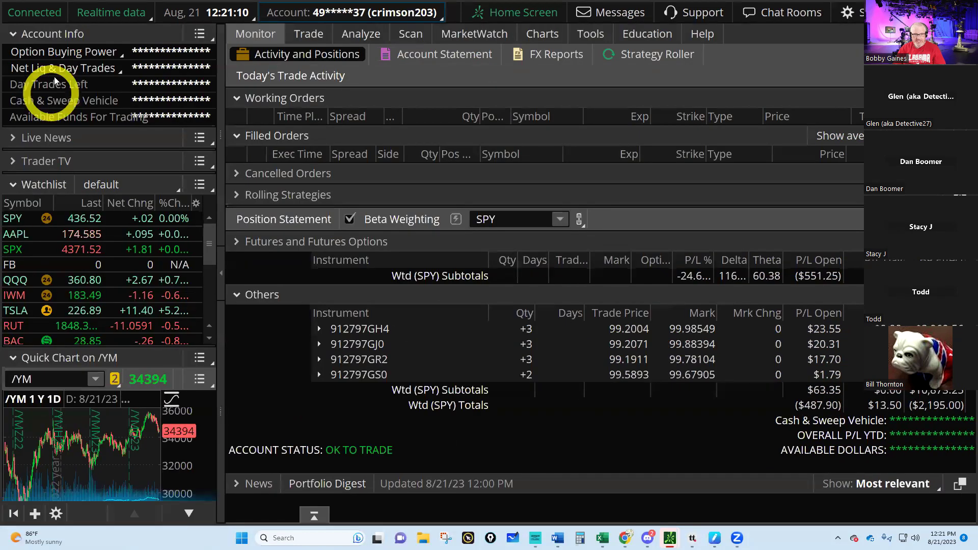
Check today's net liquidating value and record 30049 in row 151 of the Net Liq sheet in the Sweet Bobby Spreadsheet workbook
{"action": "mouse_move", "coordinate": [54, 69]}
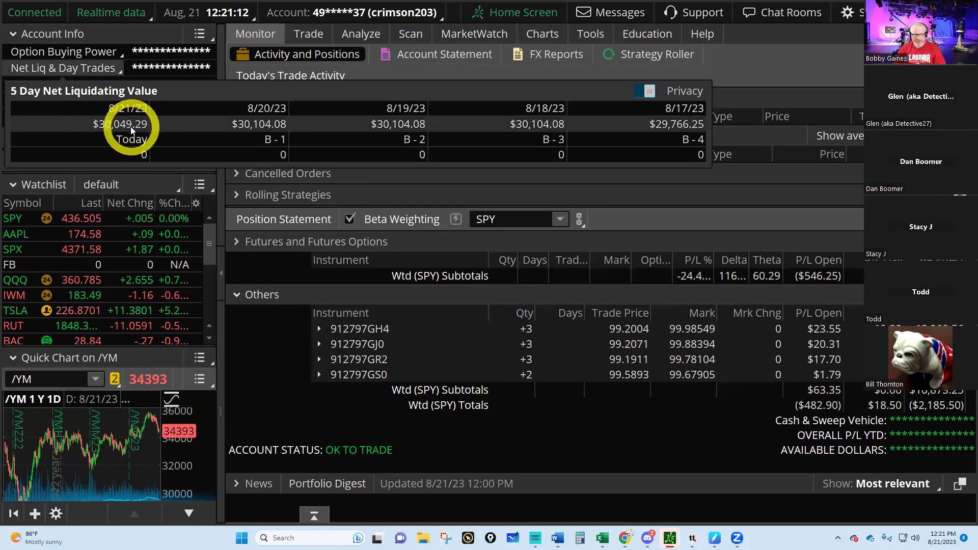
{"action": "mouse_move", "coordinate": [601, 538]}
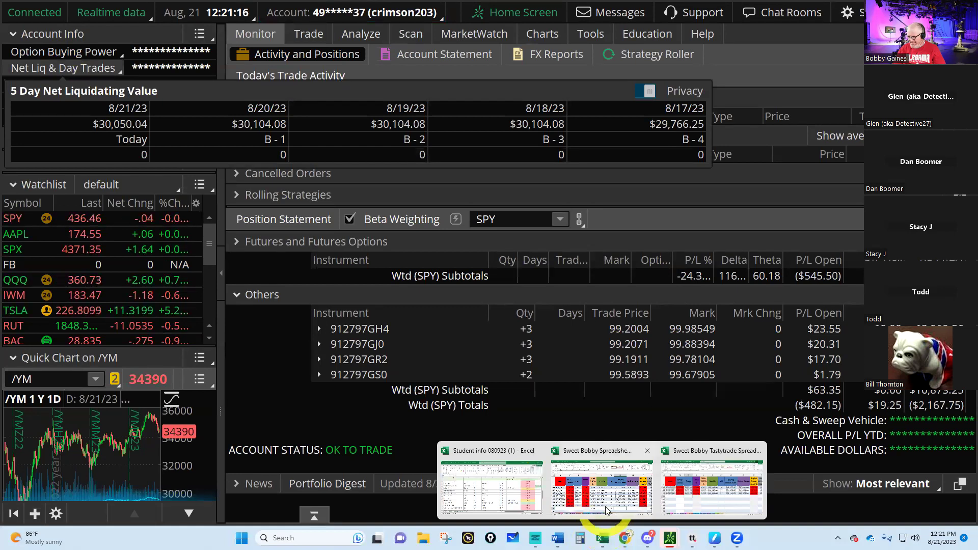
{"action": "left_click", "coordinate": [602, 487]}
{"action": "left_click", "coordinate": [68, 507]}
{"action": "left_click", "coordinate": [197, 324]}
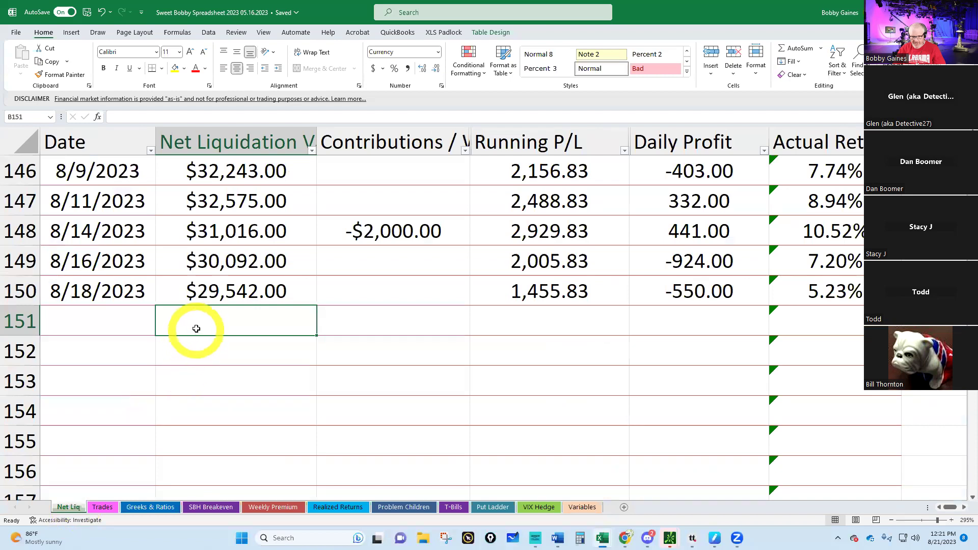
{"action": "type", "text": "30049"}
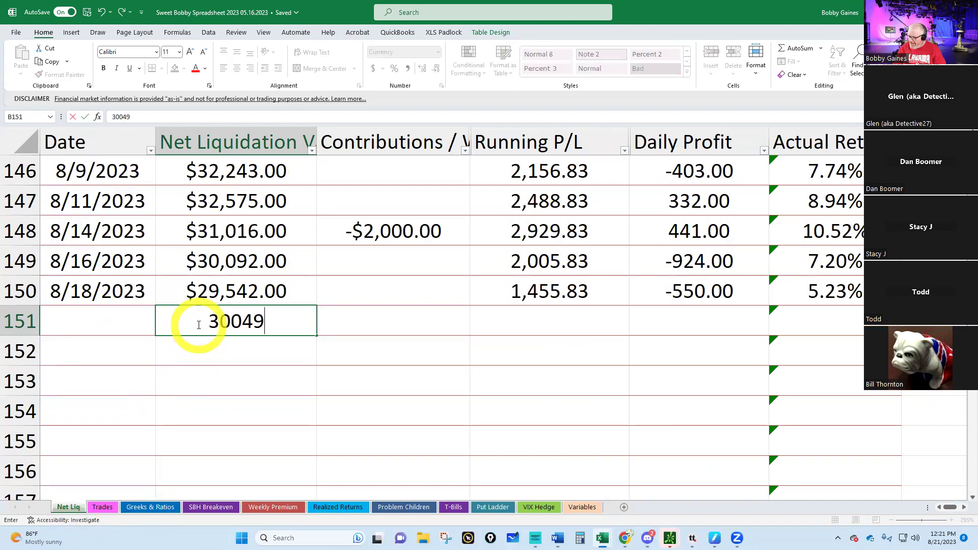
{"action": "key", "text": "Return"}
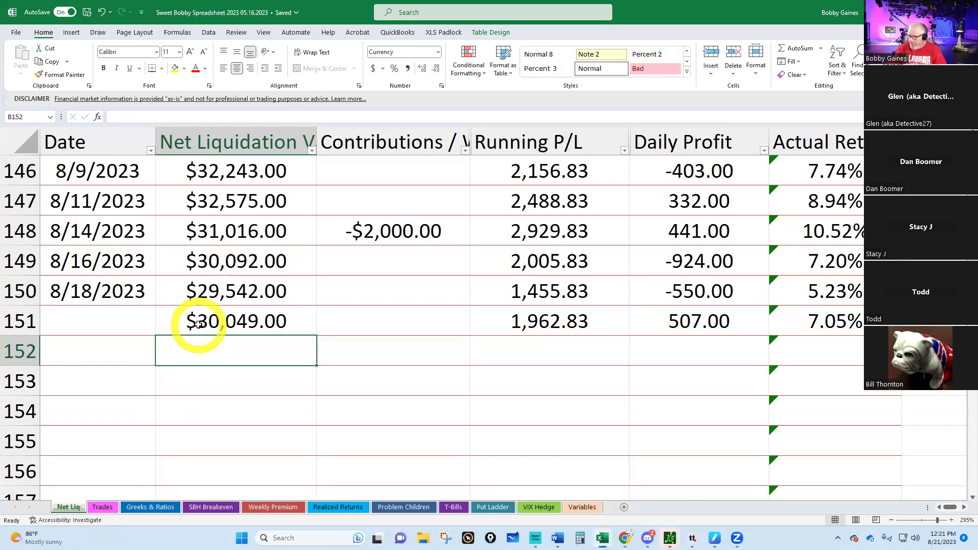
Enter 8/21/2023 as the date for row 151 of the Net Liq sheet
{"action": "left_click", "coordinate": [76, 316]}
{"action": "type", "text": "8"}
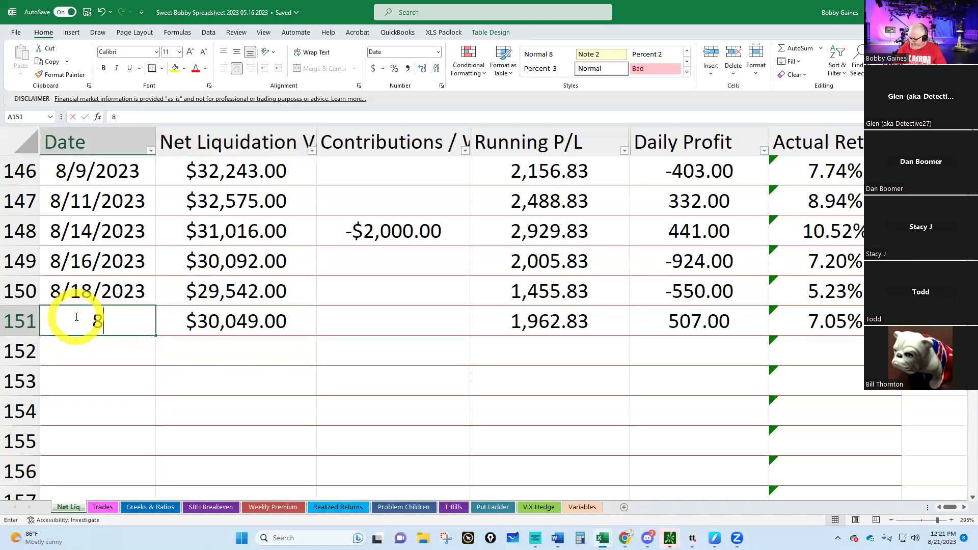
{"action": "type", "text": "/21/"}
{"action": "type", "text": "2023"}
{"action": "key", "text": "Return"}
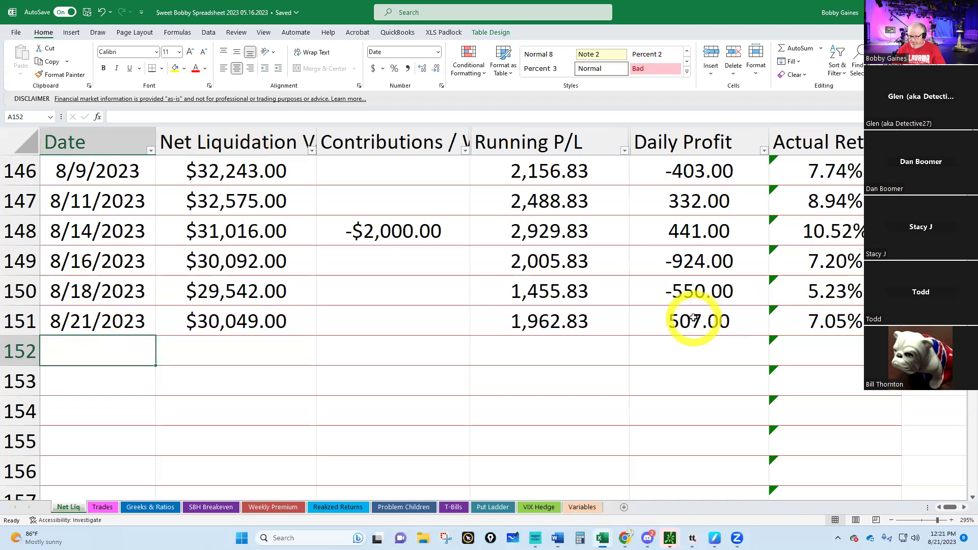
Show the workbook's Greeks & Ratios sheet, return to thinkorswim and widen the position statement to read the beta-weighted Delta and Theta
{"action": "left_click", "coordinate": [150, 507]}
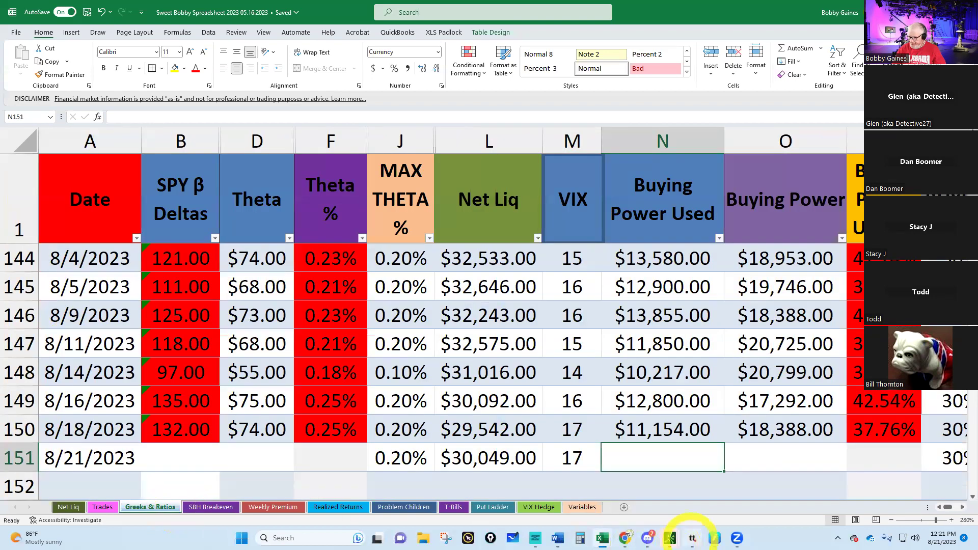
{"action": "mouse_move", "coordinate": [669, 538]}
{"action": "left_click", "coordinate": [558, 481]}
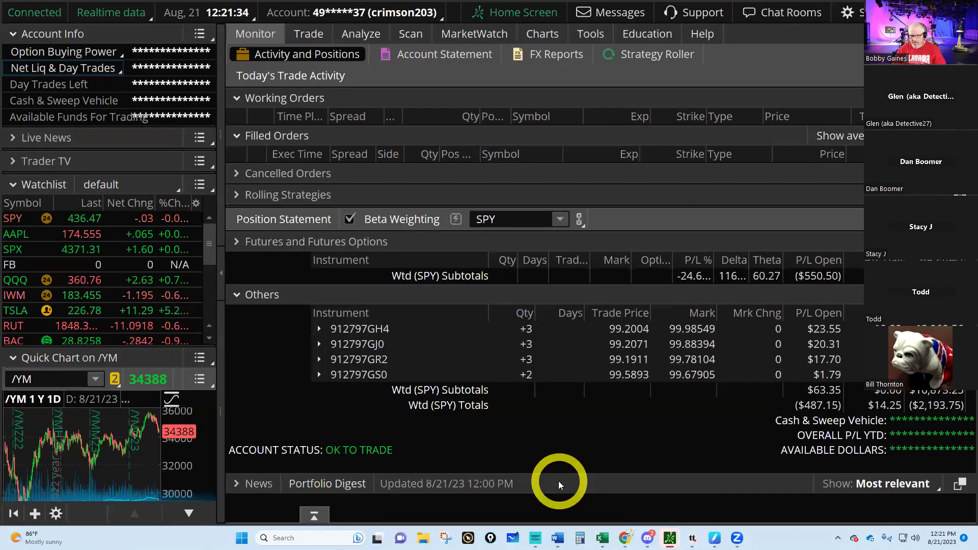
{"action": "left_click", "coordinate": [220, 273]}
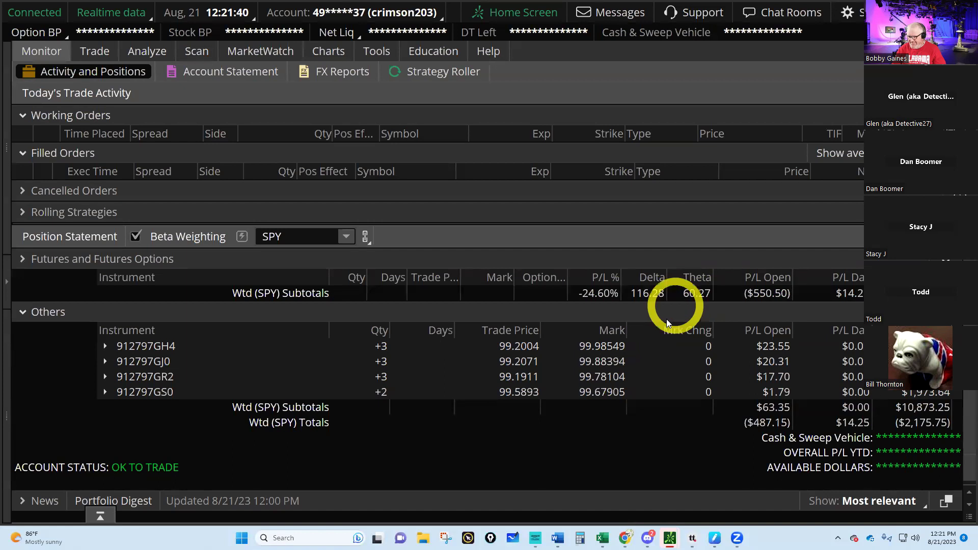
Return to the Sweet Bobby Spreadsheet workbook and enter 116 for SPY β Deltas and 60 for Theta in row 151 of Greeks & Ratios
{"action": "mouse_move", "coordinate": [602, 537]}
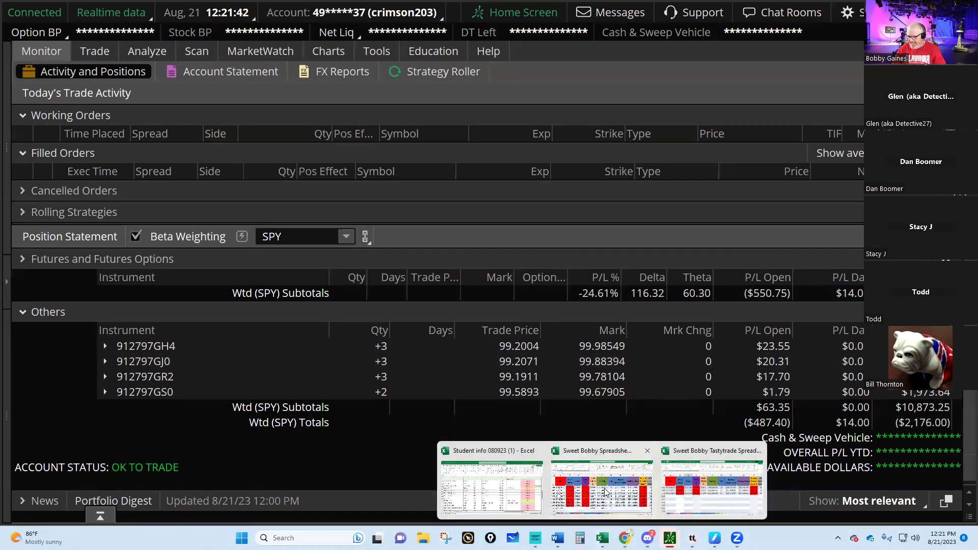
{"action": "left_click", "coordinate": [605, 492]}
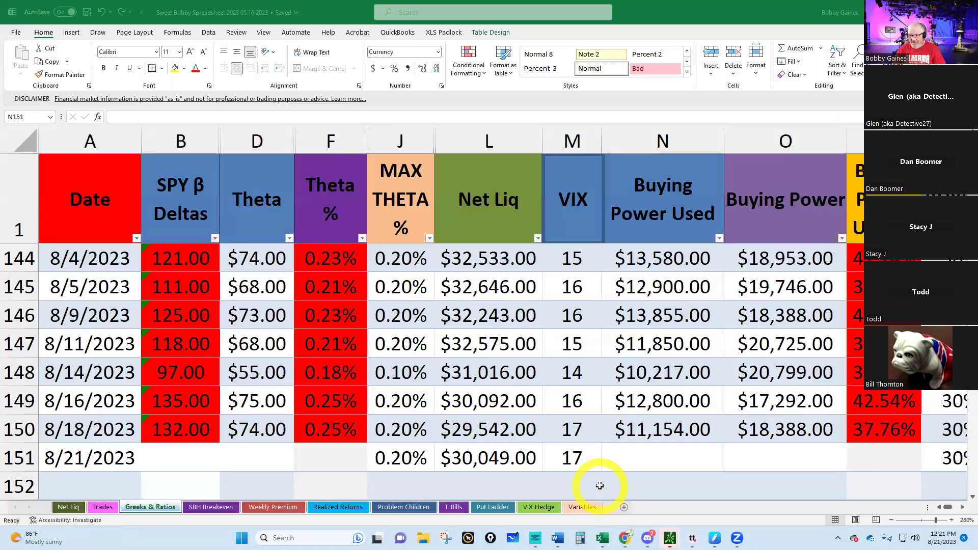
{"action": "left_click", "coordinate": [158, 456]}
{"action": "type", "text": "116"}
{"action": "left_click", "coordinate": [246, 450]}
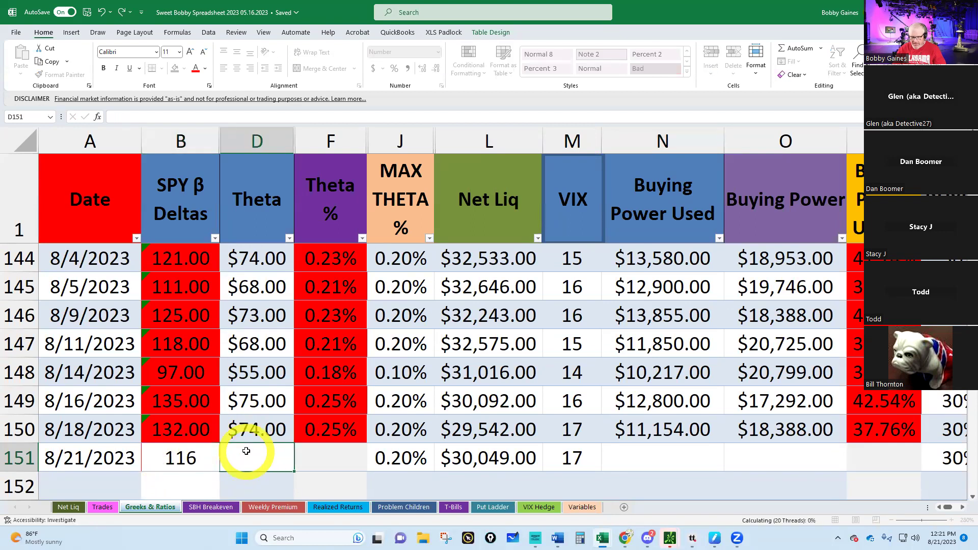
{"action": "type", "text": "60"}
{"action": "key", "text": "Return"}
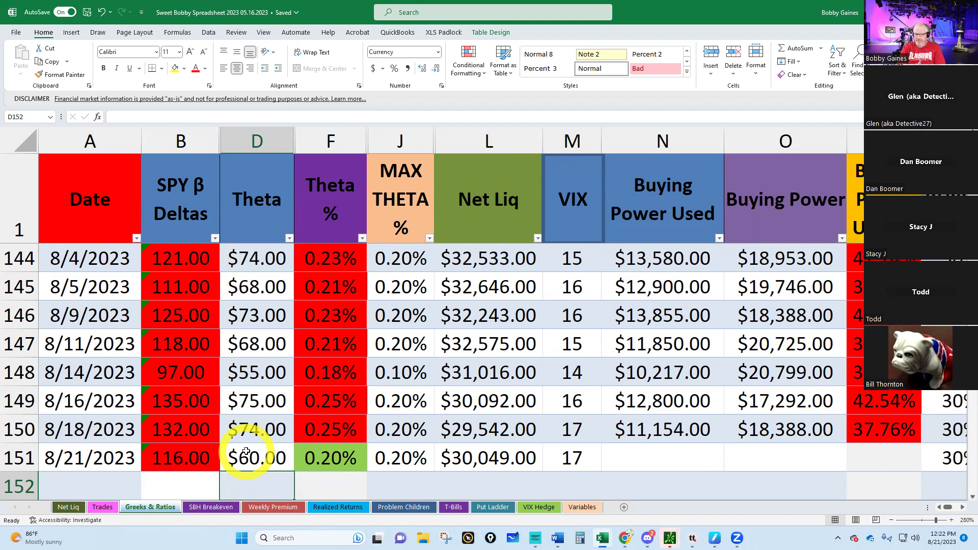
Recheck the account in thinkorswim and enter 13000 as row 151's Buying Power Used in the Greeks & Ratios sheet
{"action": "left_click", "coordinate": [645, 460]}
{"action": "mouse_move", "coordinate": [669, 536]}
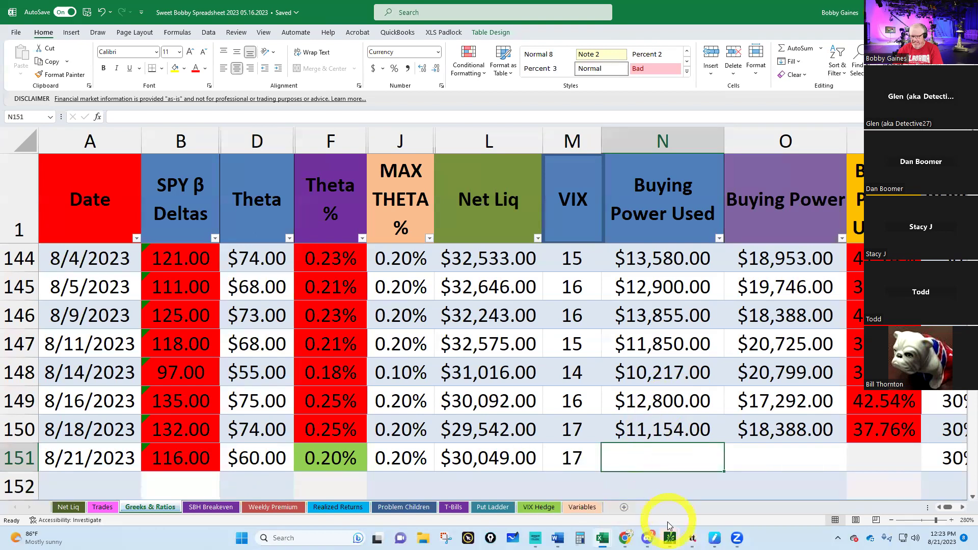
{"action": "left_click", "coordinate": [573, 494]}
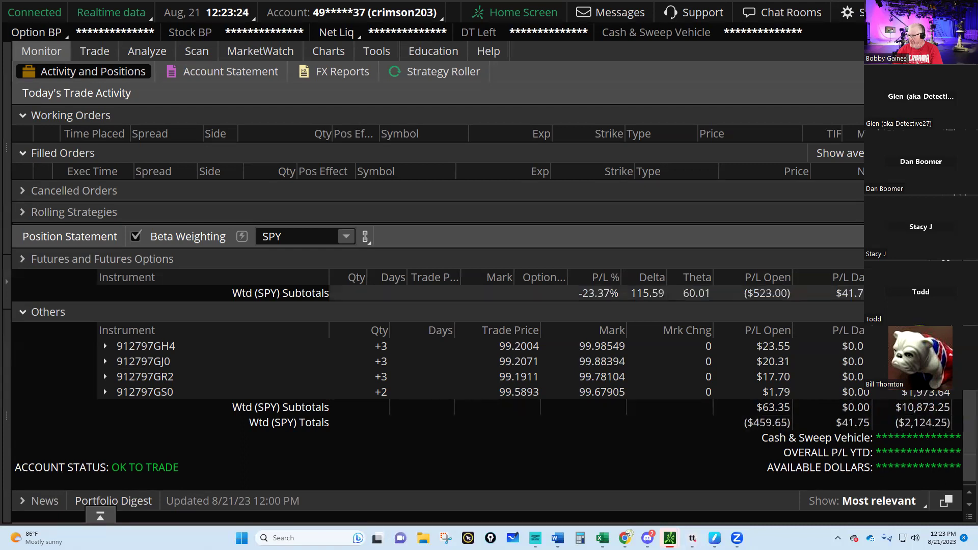
{"action": "mouse_move", "coordinate": [602, 534]}
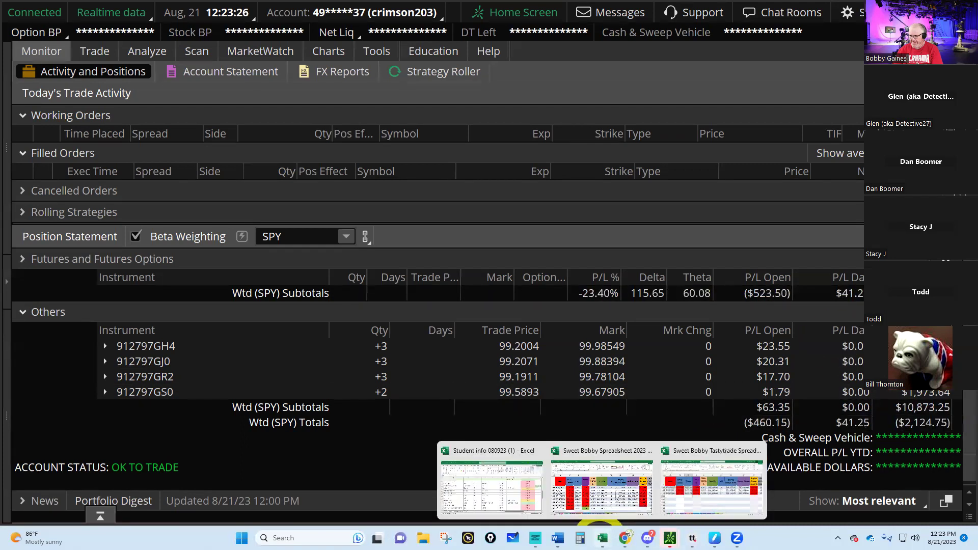
{"action": "left_click", "coordinate": [602, 485]}
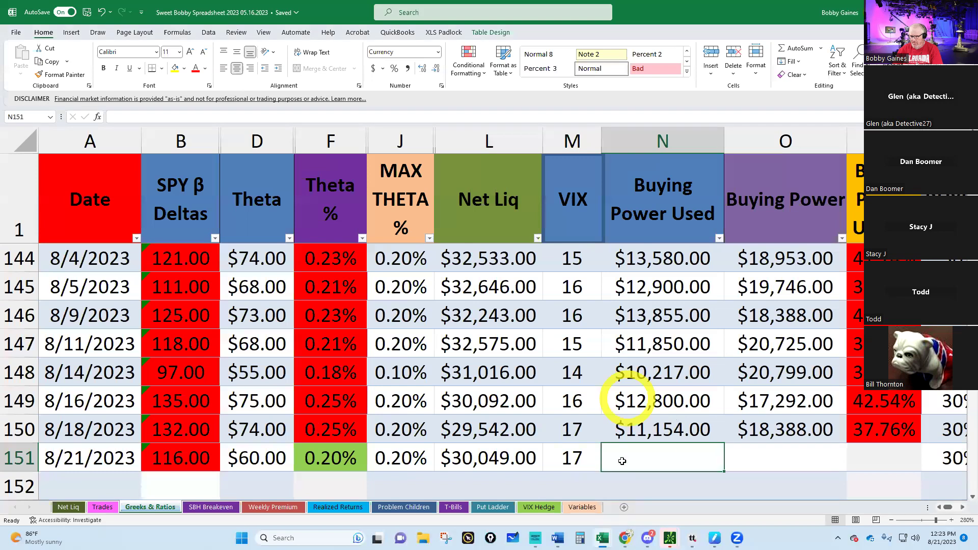
{"action": "type", "text": "13000"}
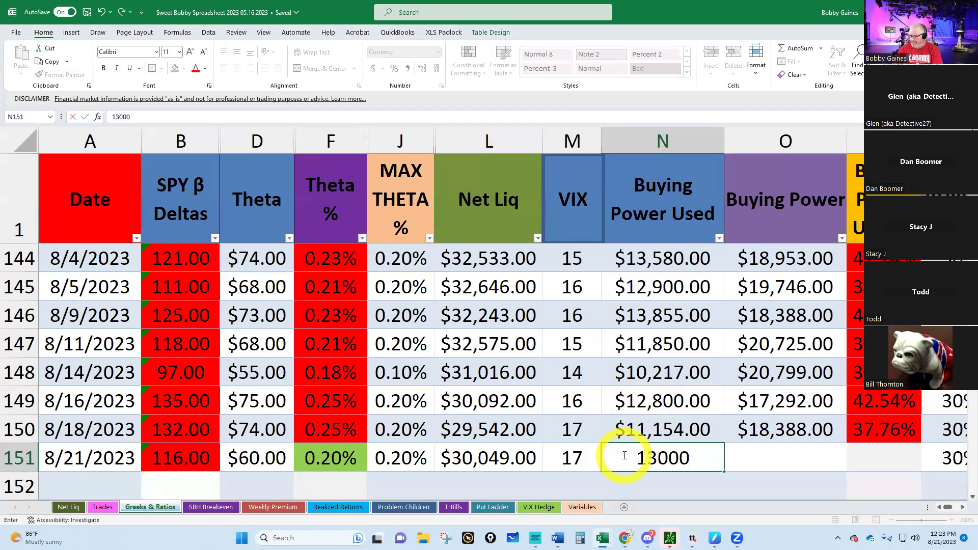
{"action": "key", "text": "Return"}
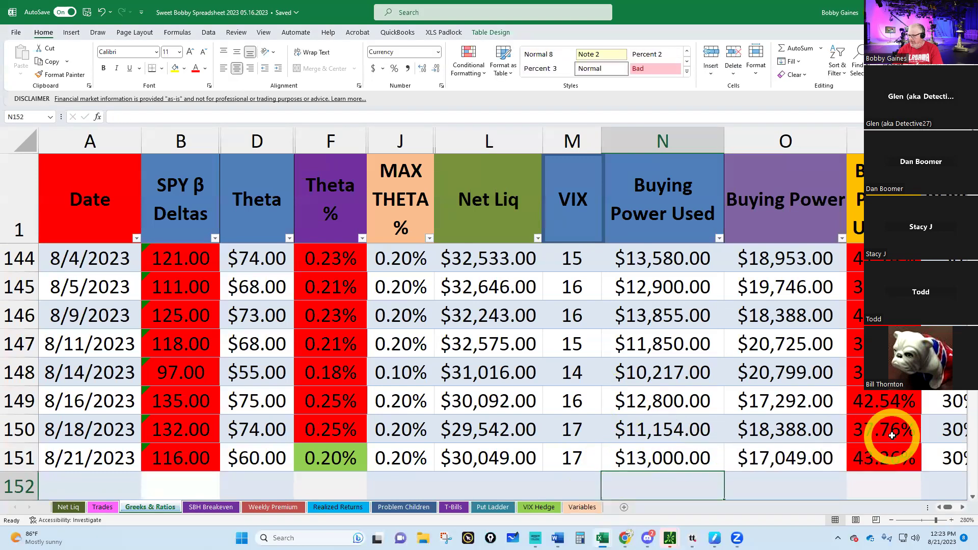
Open the Trades sheet to examine the /MES trades and their auto close signals
{"action": "scroll", "coordinate": [882, 450], "scroll_direction": "down", "scroll_amount": 1}
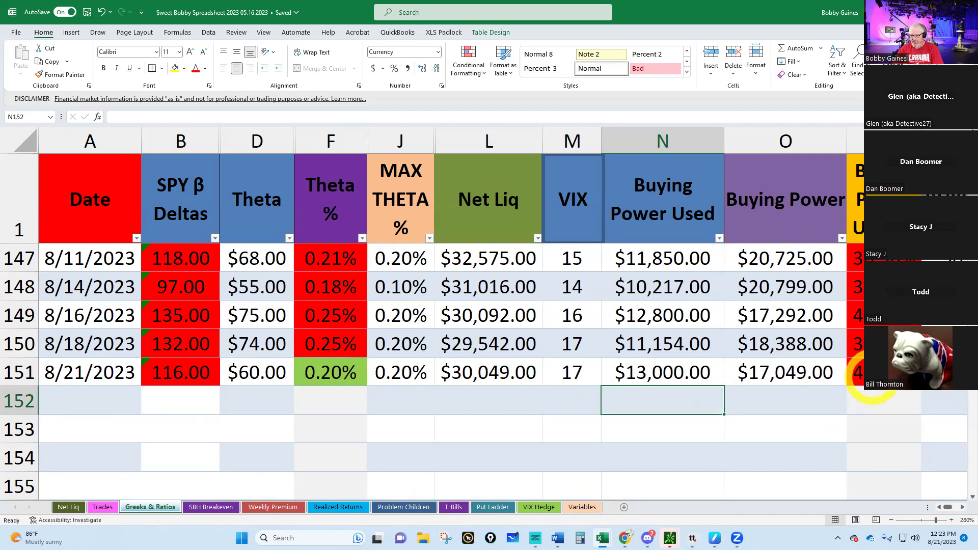
{"action": "left_click", "coordinate": [102, 507]}
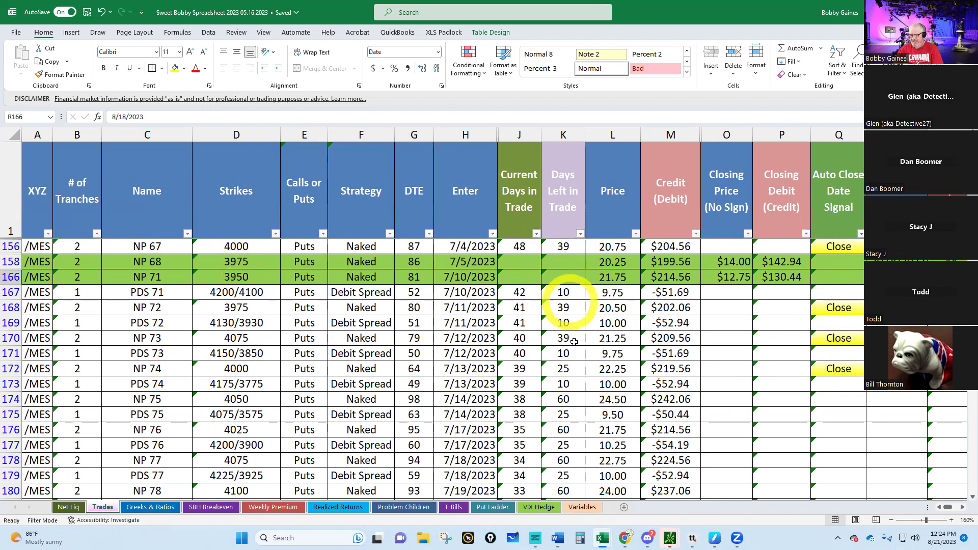
Switch to thinkorswim, show the position groups, expand /MES under NAKED PUTS and sort those puts by P/L %
{"action": "mouse_move", "coordinate": [670, 537]}
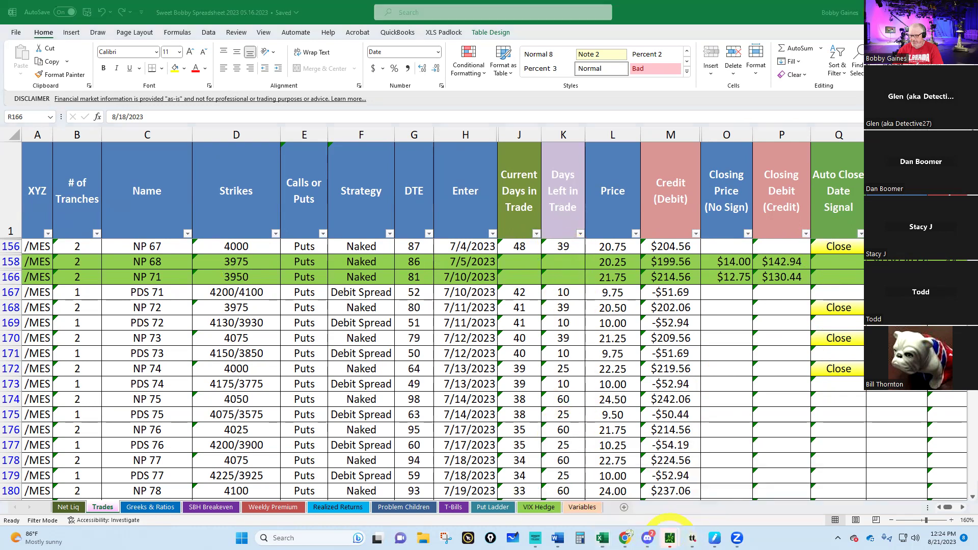
{"action": "left_click", "coordinate": [588, 501]}
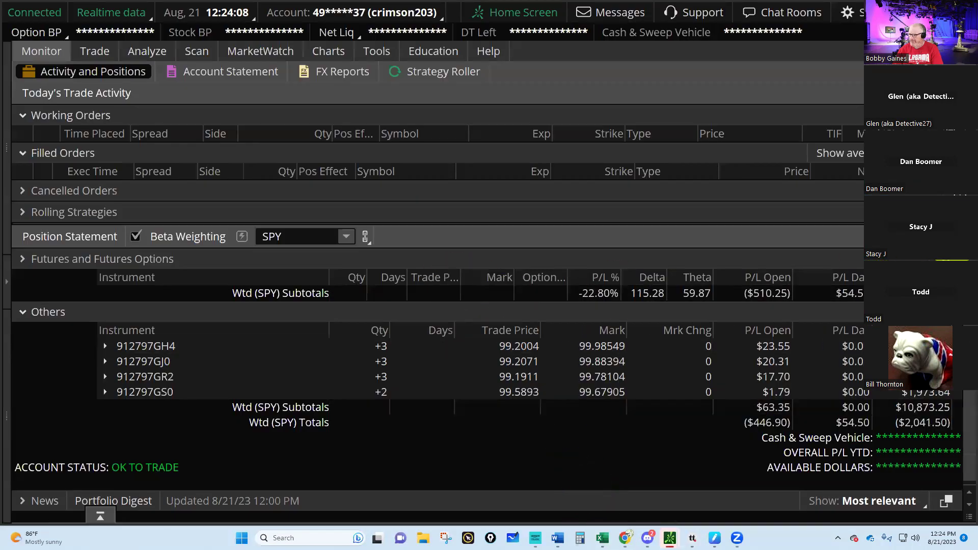
{"action": "left_click", "coordinate": [960, 237]}
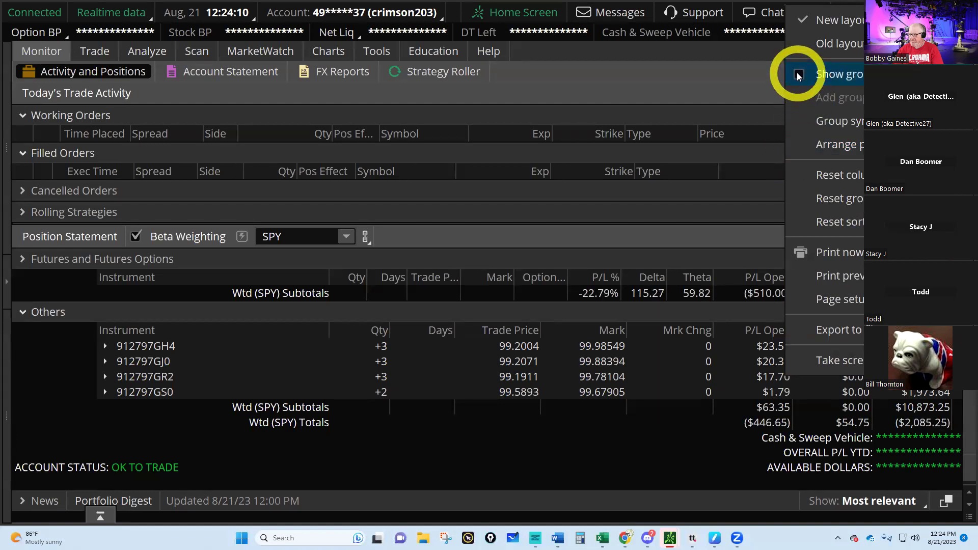
{"action": "left_click", "coordinate": [798, 75]}
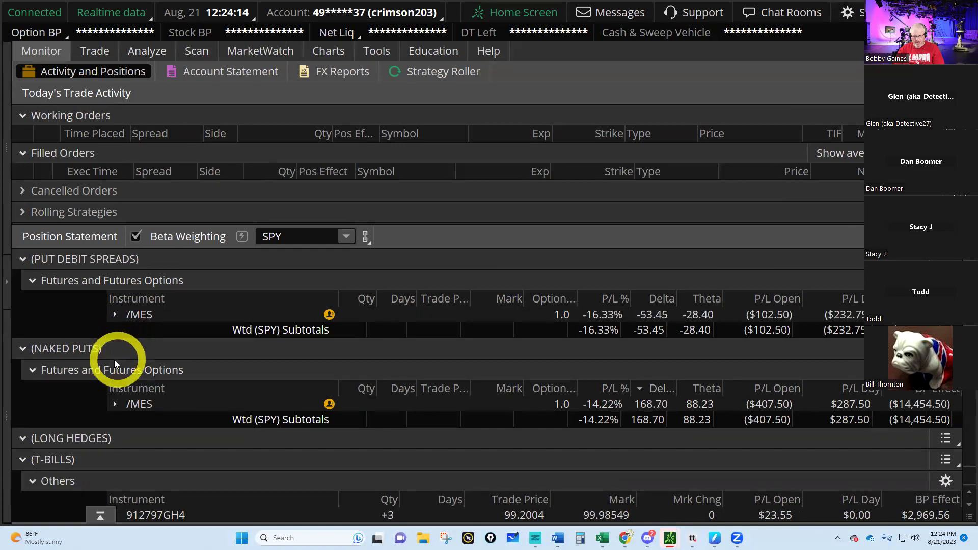
{"action": "left_click", "coordinate": [129, 405]}
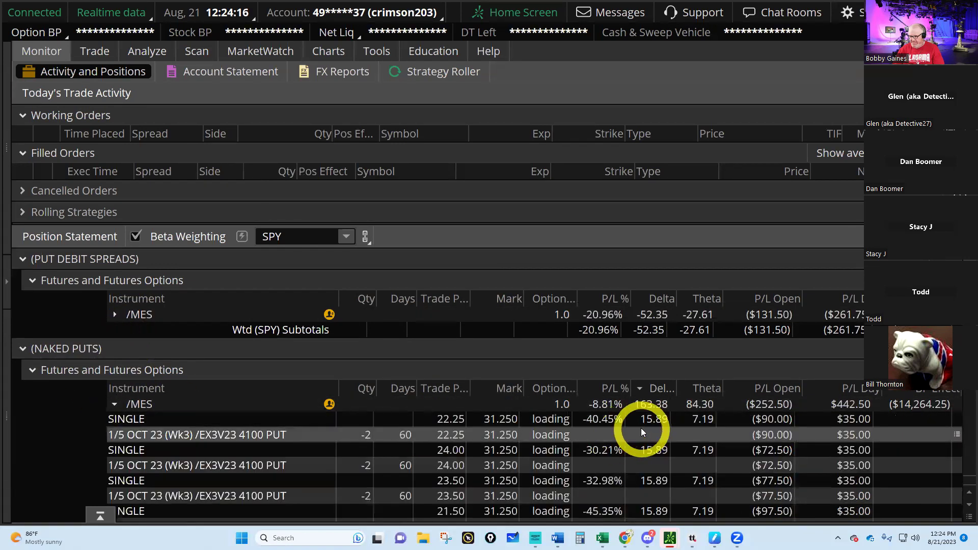
{"action": "left_click", "coordinate": [611, 389]}
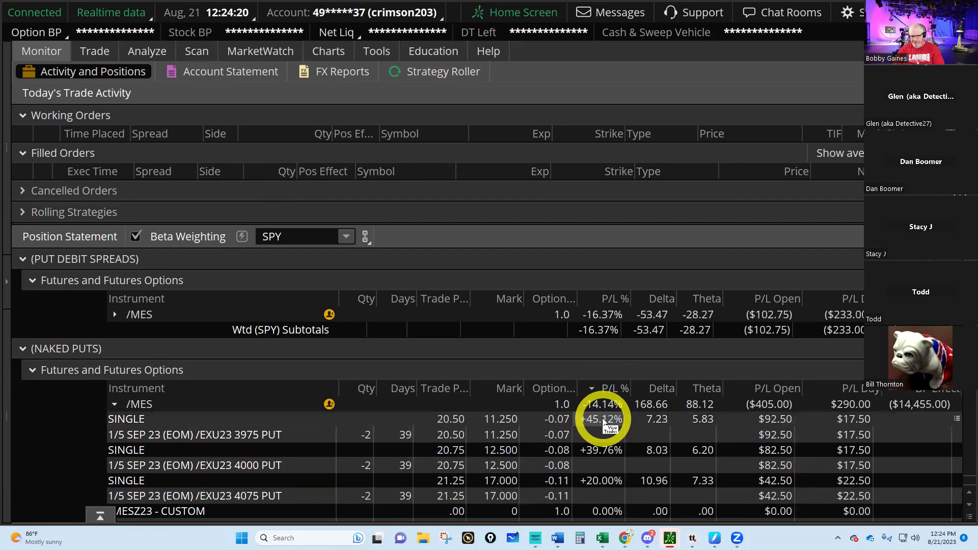
Create and send a closing order for the SEP 23 (EOM) /EXU23 3975 put, buying 2 at an 11.75 limit
{"action": "left_click", "coordinate": [255, 438]}
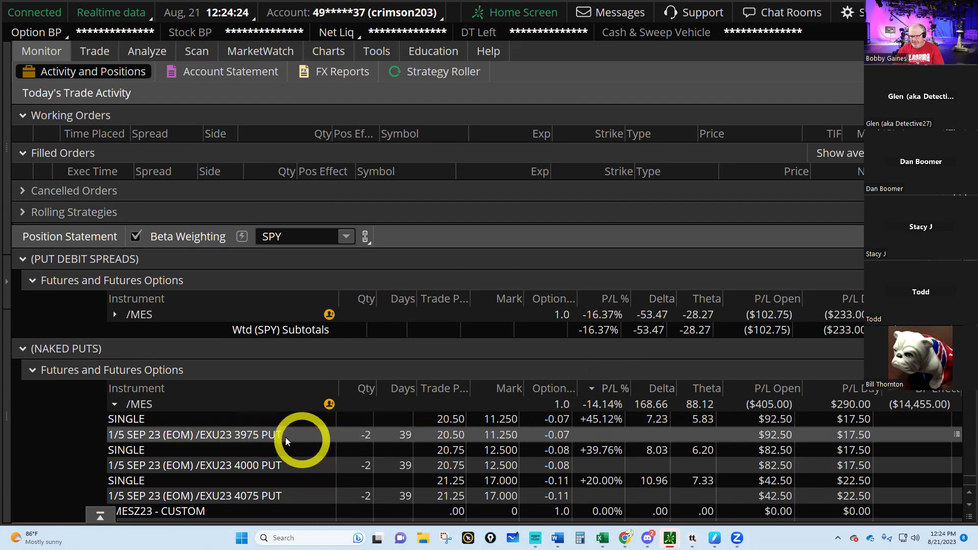
{"action": "right_click", "coordinate": [266, 438]}
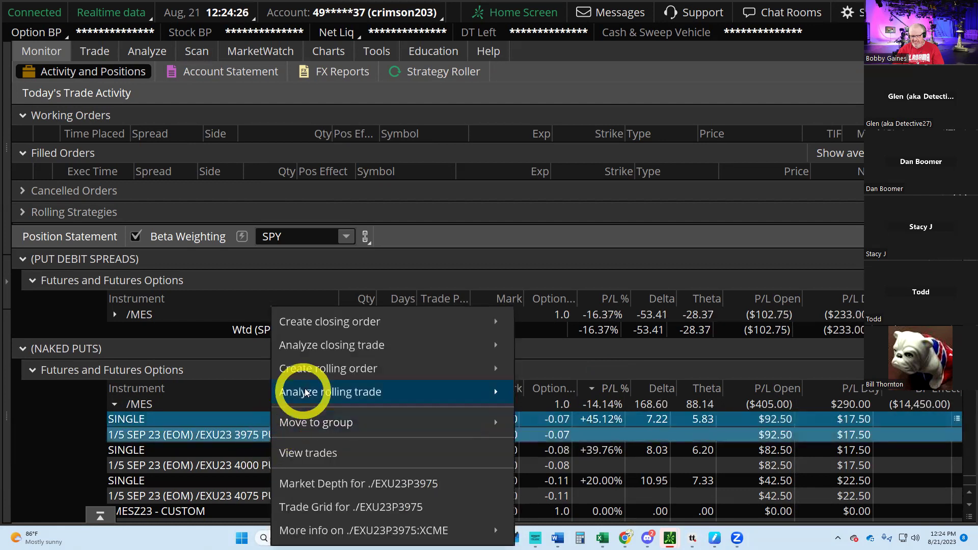
{"action": "mouse_move", "coordinate": [323, 320]}
{"action": "left_click", "coordinate": [611, 321]}
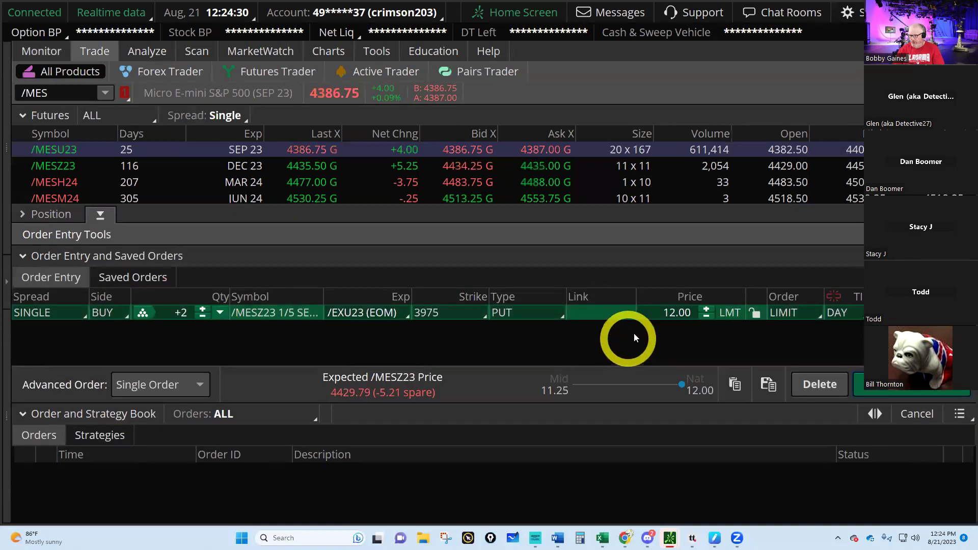
{"action": "left_click", "coordinate": [707, 318]}
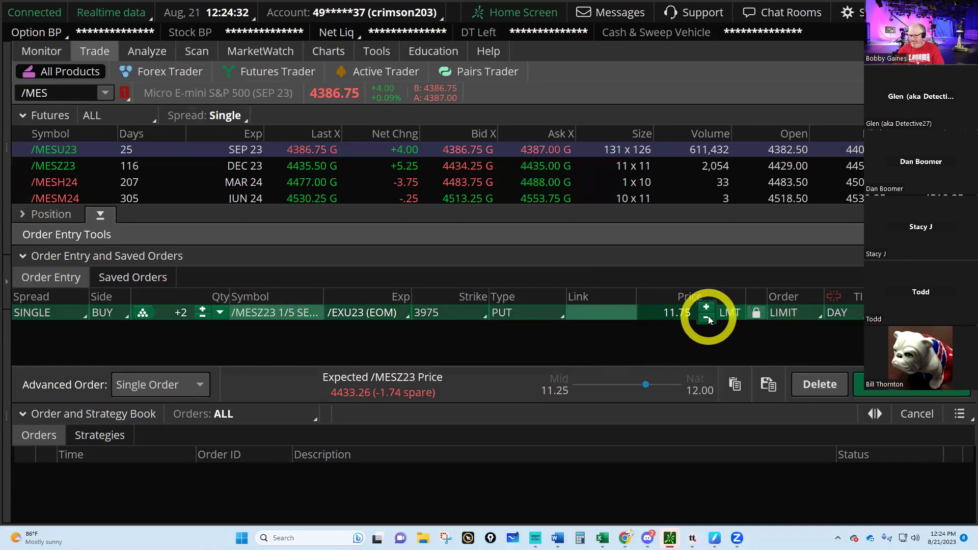
{"action": "left_click", "coordinate": [887, 390]}
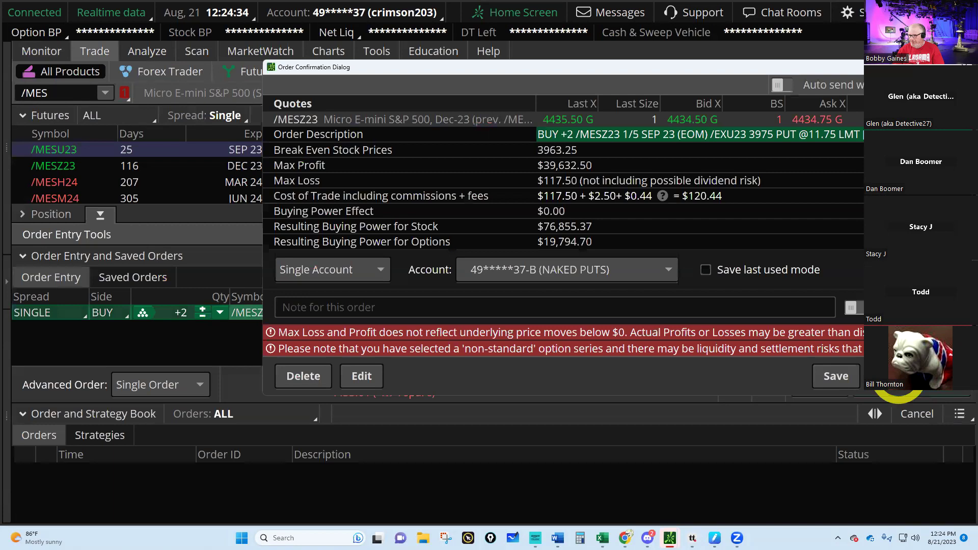
{"action": "left_click", "coordinate": [896, 375]}
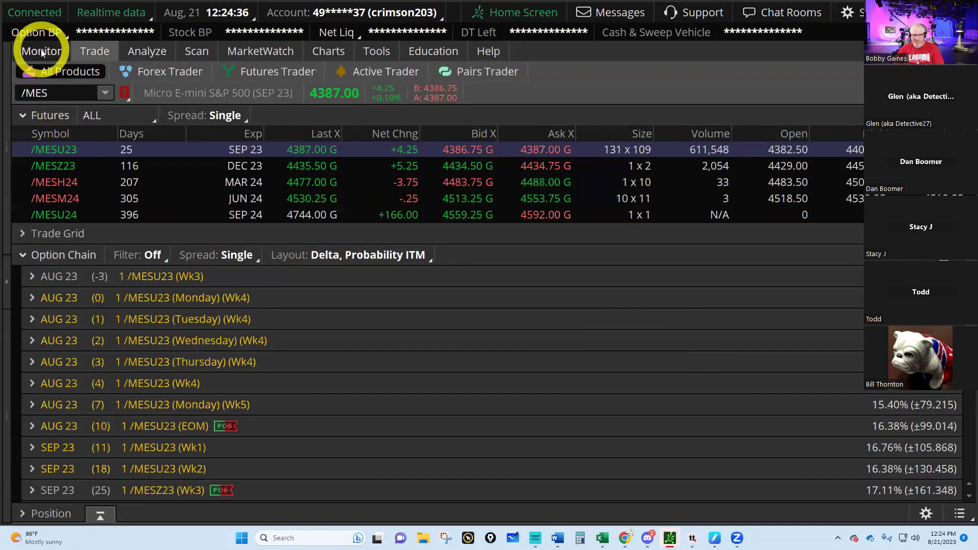
Cancel and replace the working 3975 put order with a 12.00 limit and send the replacement
{"action": "left_click", "coordinate": [42, 51]}
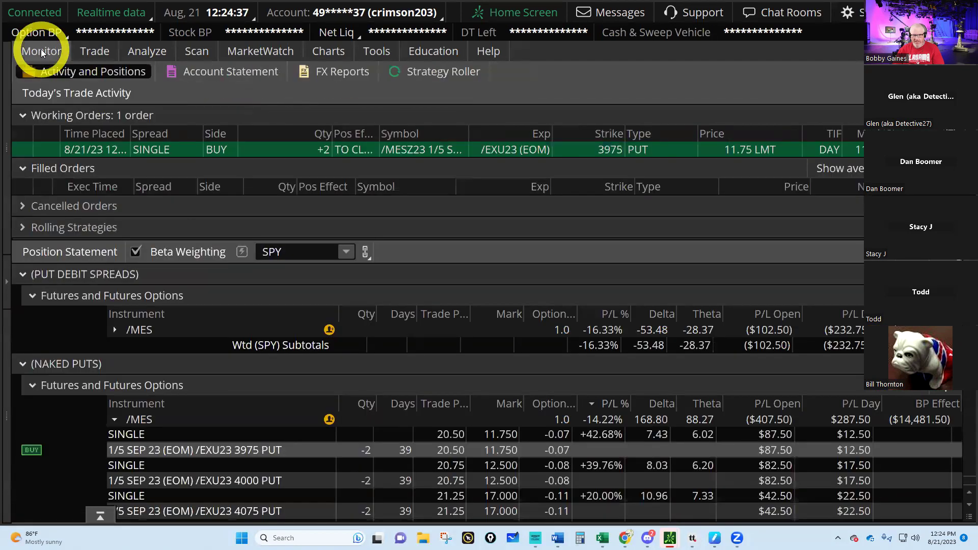
{"action": "right_click", "coordinate": [256, 150]}
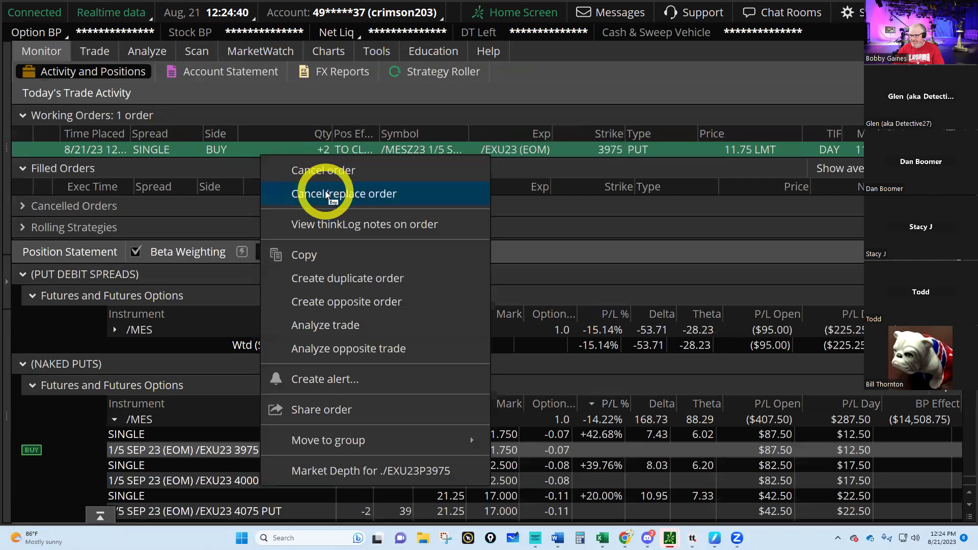
{"action": "left_click", "coordinate": [322, 192]}
{"action": "left_click", "coordinate": [705, 308]}
{"action": "left_click", "coordinate": [914, 388]}
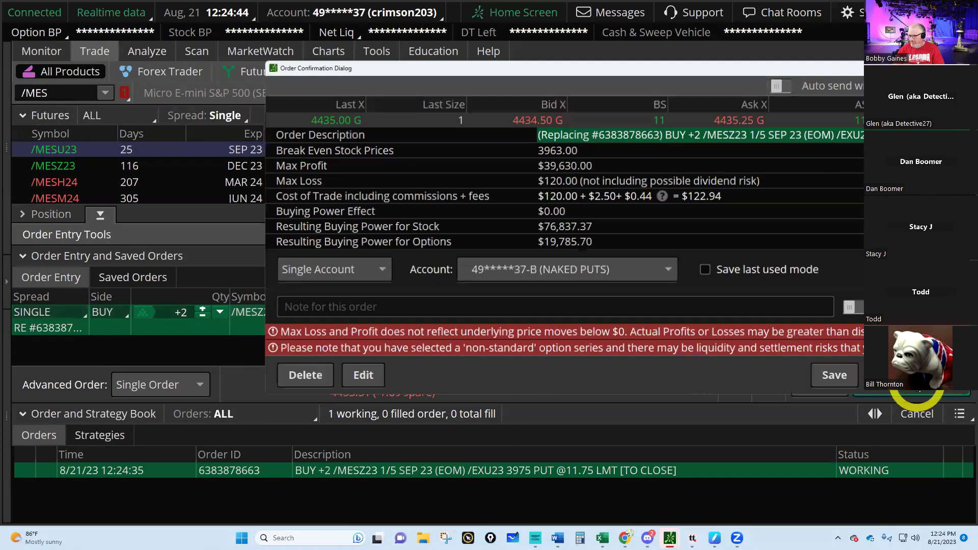
{"action": "left_click", "coordinate": [915, 393]}
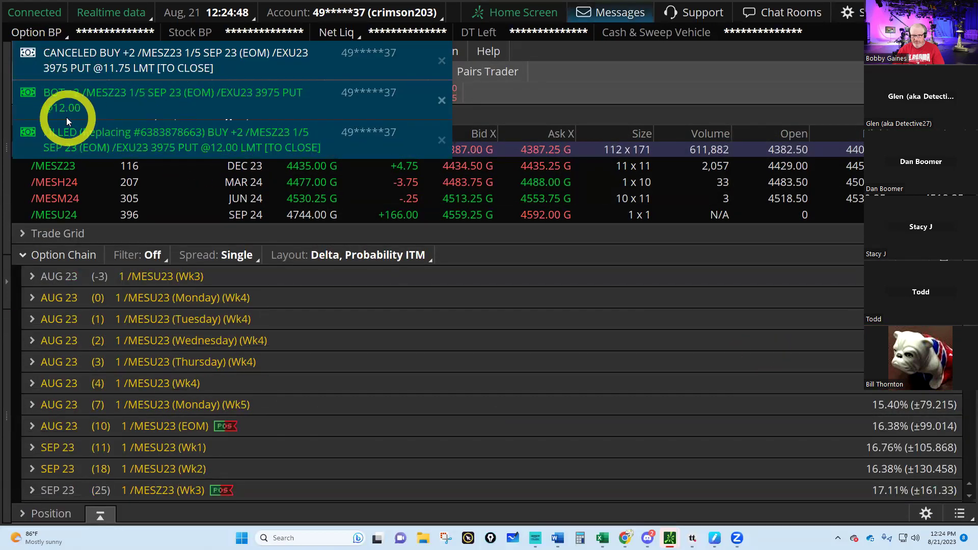
In the Sweet Bobby Spreadsheet Trades sheet, record NP 72's closing price of 12 and exit date 8/21/23, then review its P/L columns
{"action": "mouse_move", "coordinate": [602, 538]}
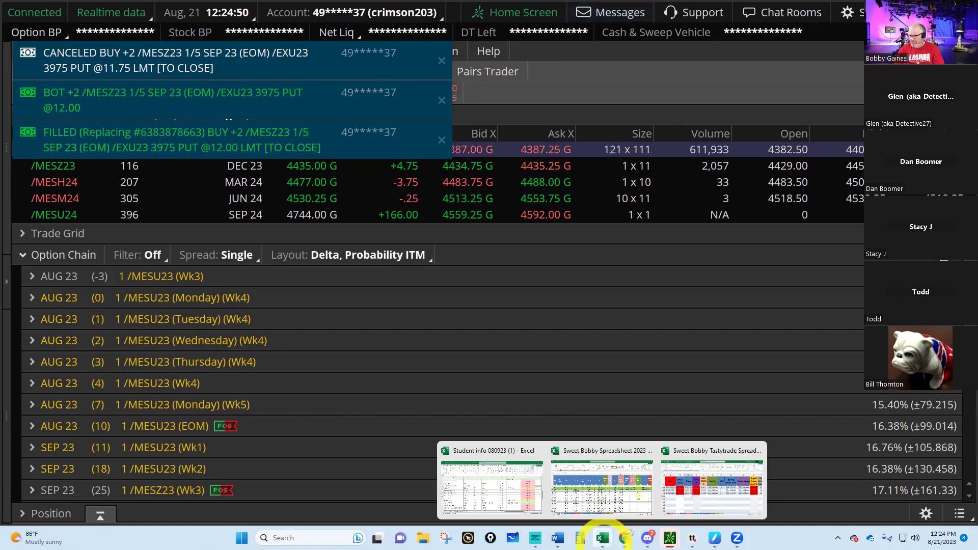
{"action": "left_click", "coordinate": [604, 487]}
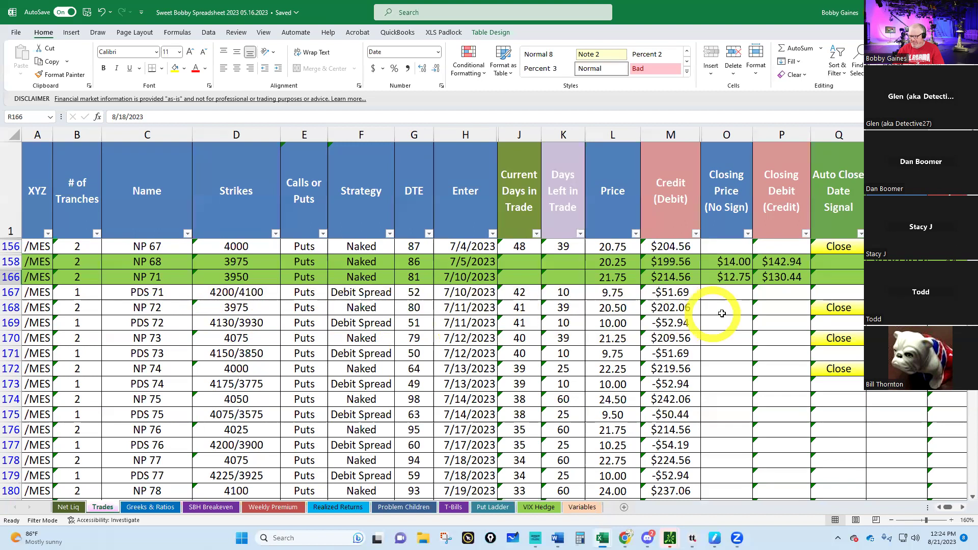
{"action": "left_click", "coordinate": [735, 307]}
{"action": "type", "text": "12"}
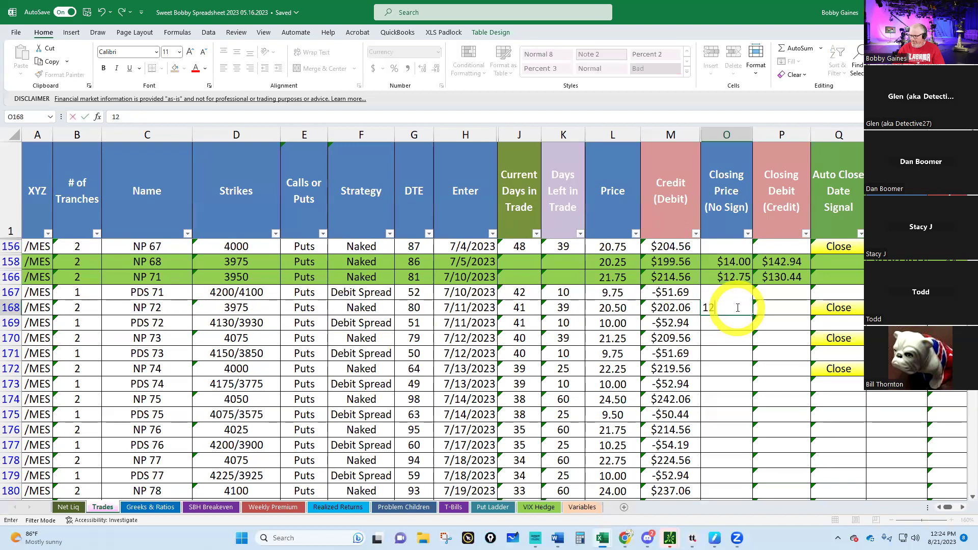
{"action": "key", "text": "Tab"}
{"action": "key", "text": "Tab"}
{"action": "key", "text": "Tab"}
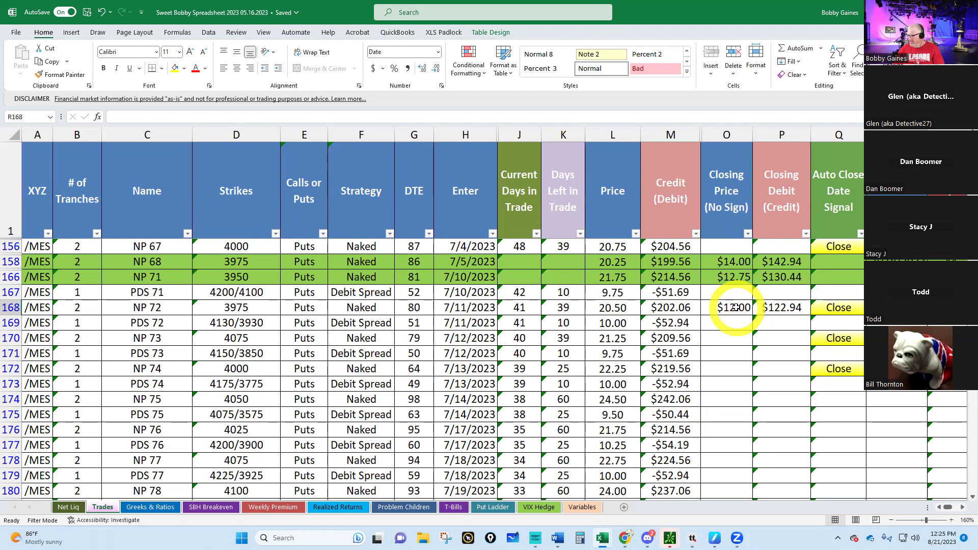
{"action": "type", "text": "8/21/23"}
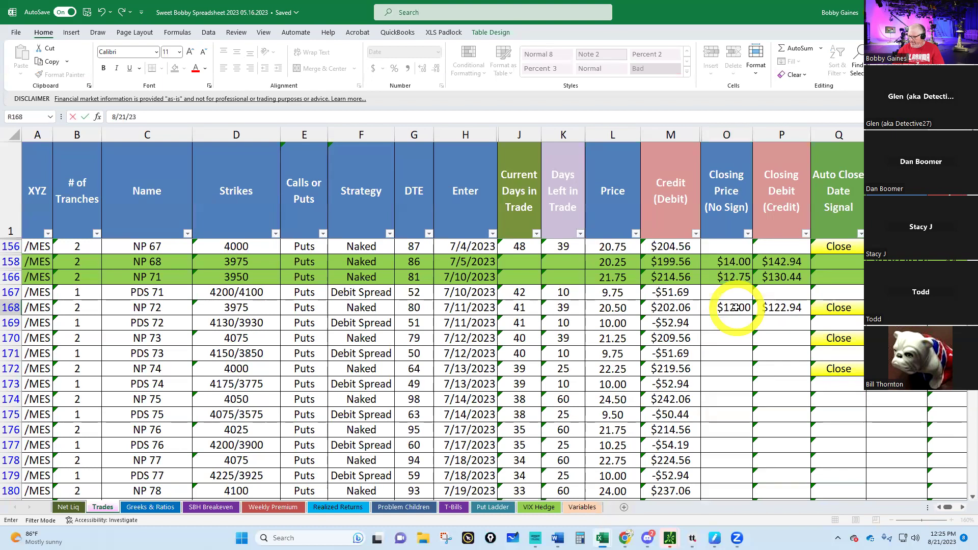
{"action": "key", "text": "Return"}
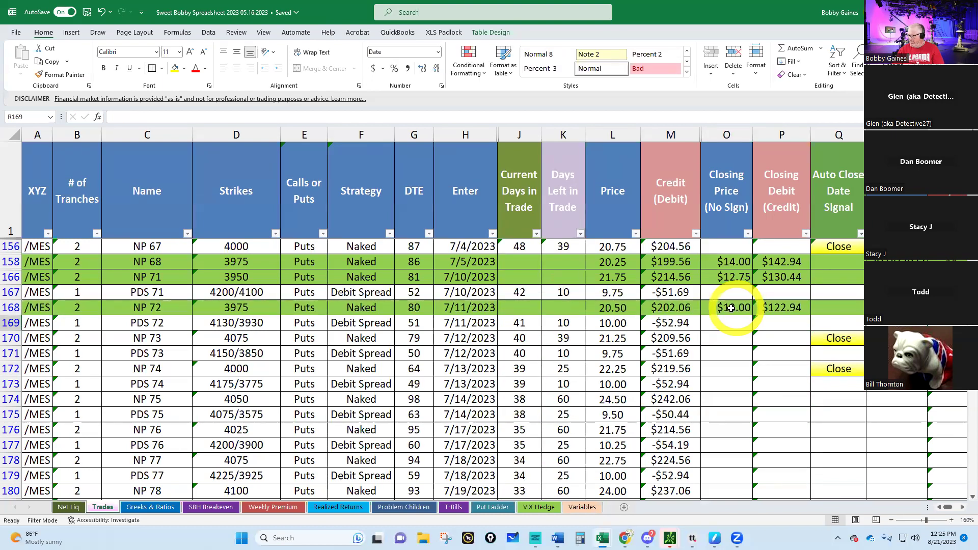
{"action": "scroll", "coordinate": [962, 508], "scroll_direction": "right", "scroll_amount": 4}
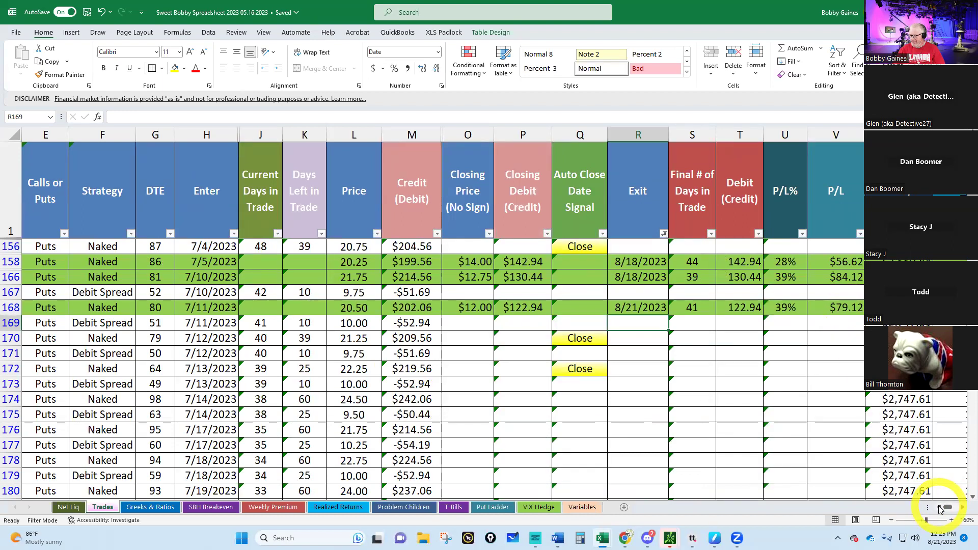
{"action": "left_click", "coordinate": [940, 508]}
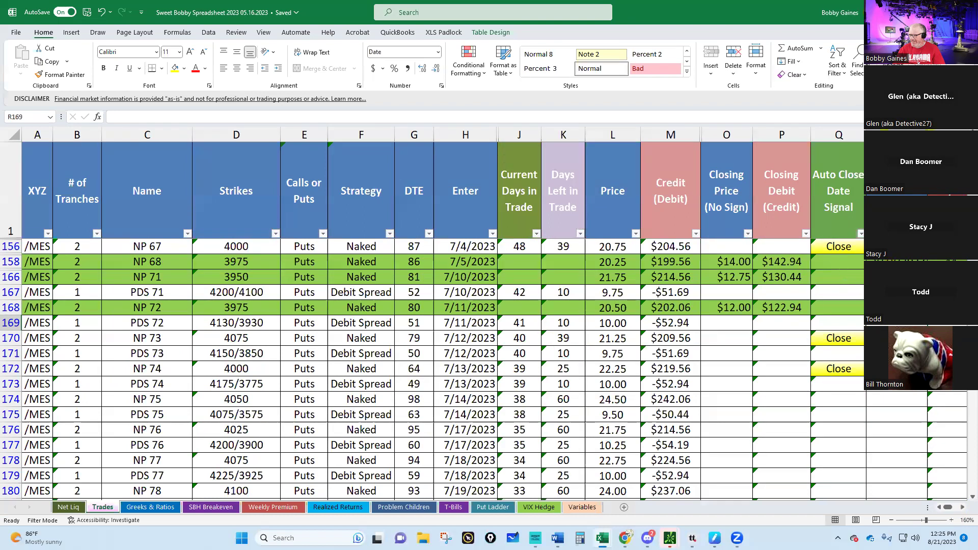
Return to thinkorswim to check the filled order and remaining positions, and view the /ES charts
{"action": "key", "text": "alt+Tab"}
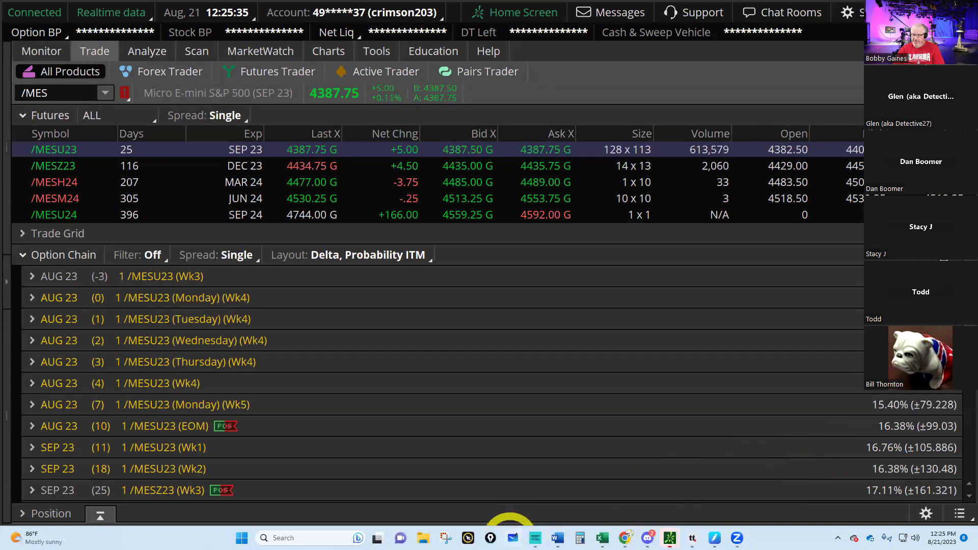
{"action": "left_click", "coordinate": [512, 537]}
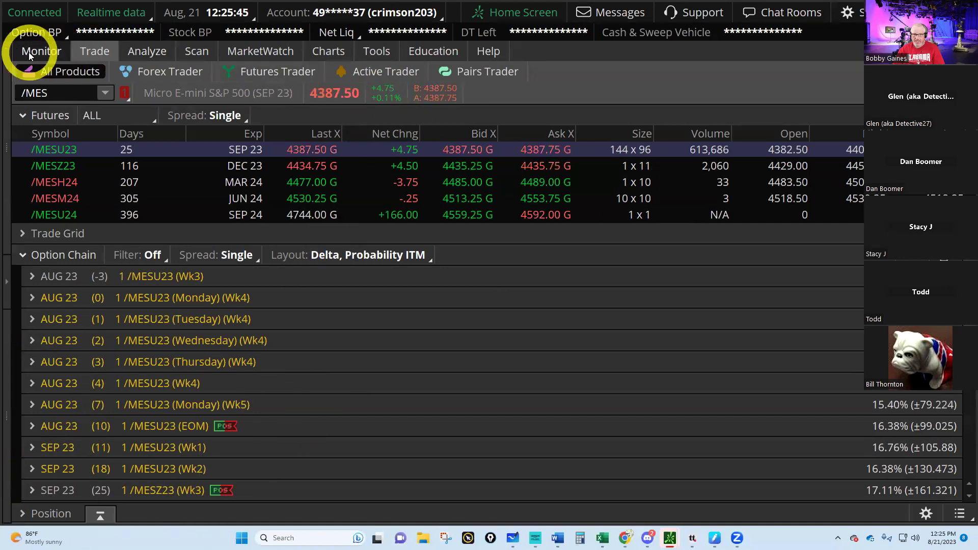
{"action": "left_click", "coordinate": [57, 55]}
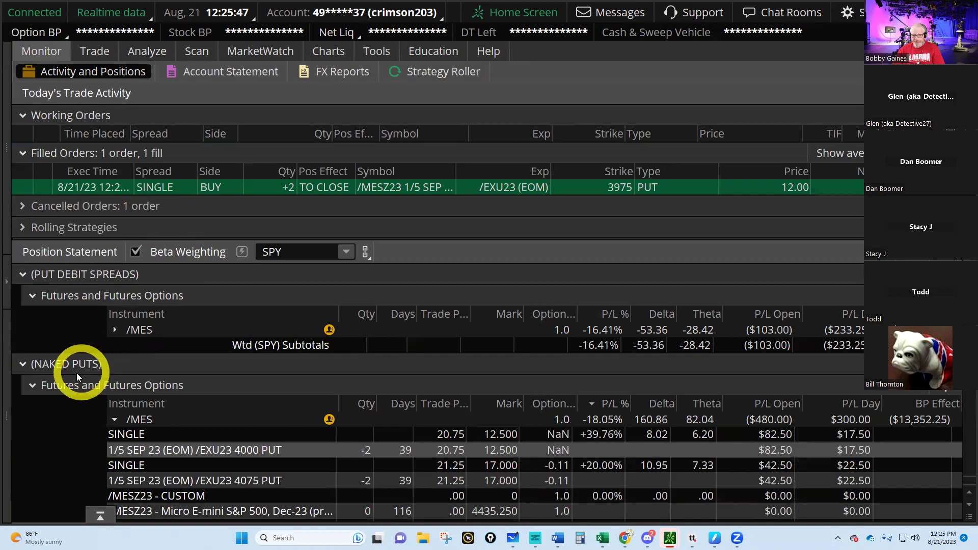
{"action": "left_click", "coordinate": [329, 53]}
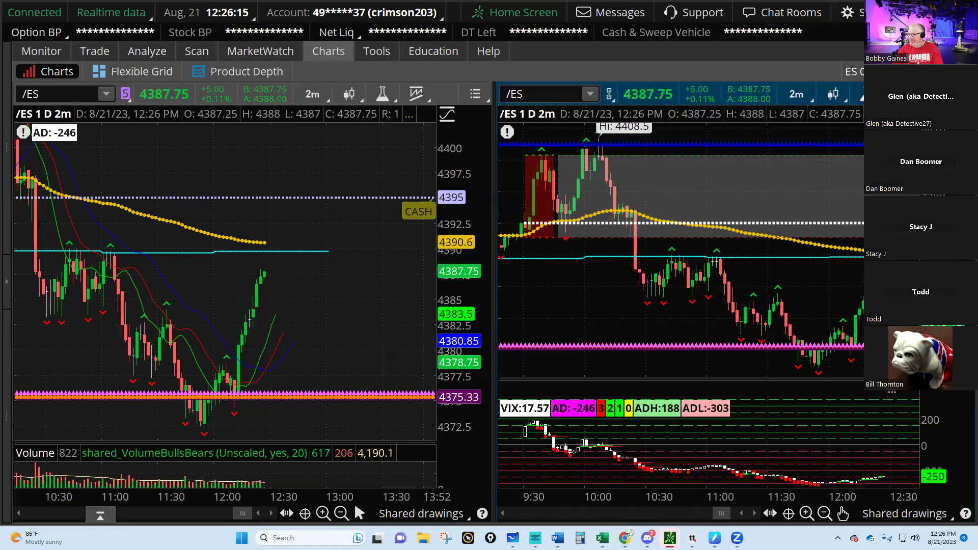
{"action": "key", "text": "alt+Tab"}
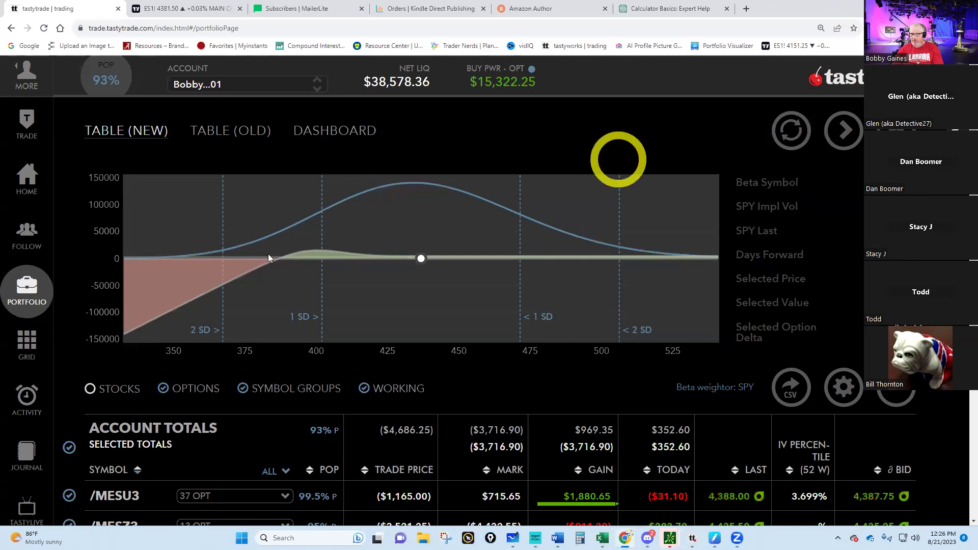
{"action": "mouse_move", "coordinate": [668, 539]}
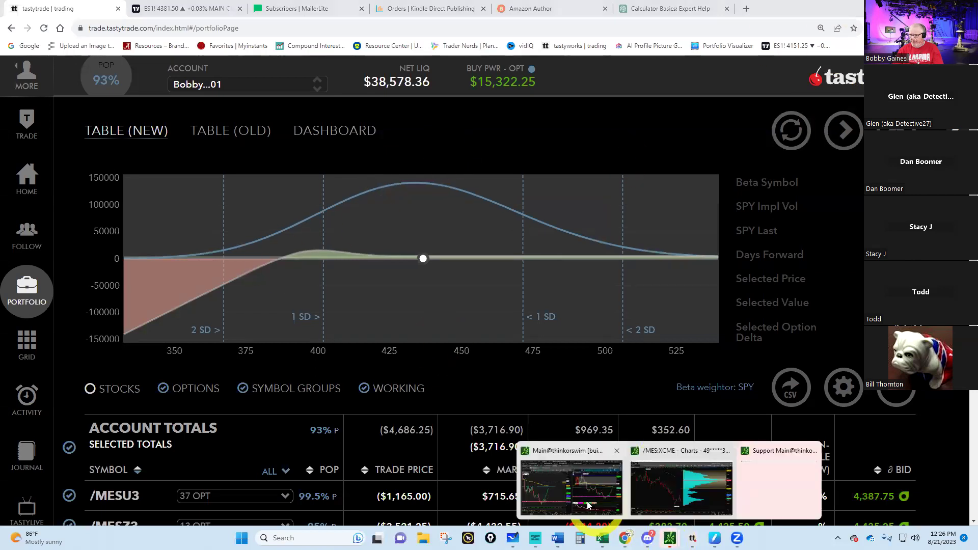
{"action": "left_click", "coordinate": [588, 481]}
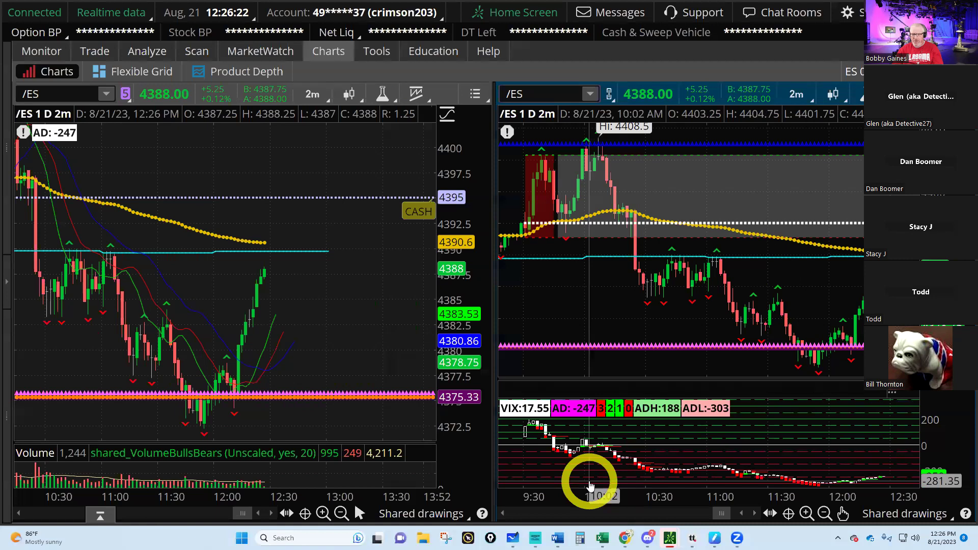
Return to Activity and Positions, sort the naked puts by Delta and examine the Delta of each open /MES put
{"action": "left_click", "coordinate": [39, 51]}
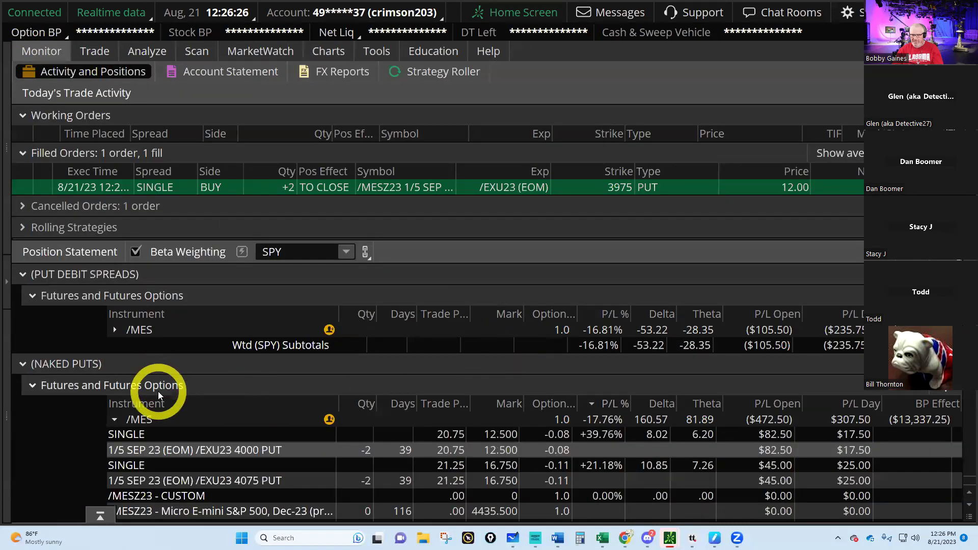
{"action": "left_click", "coordinate": [656, 406]}
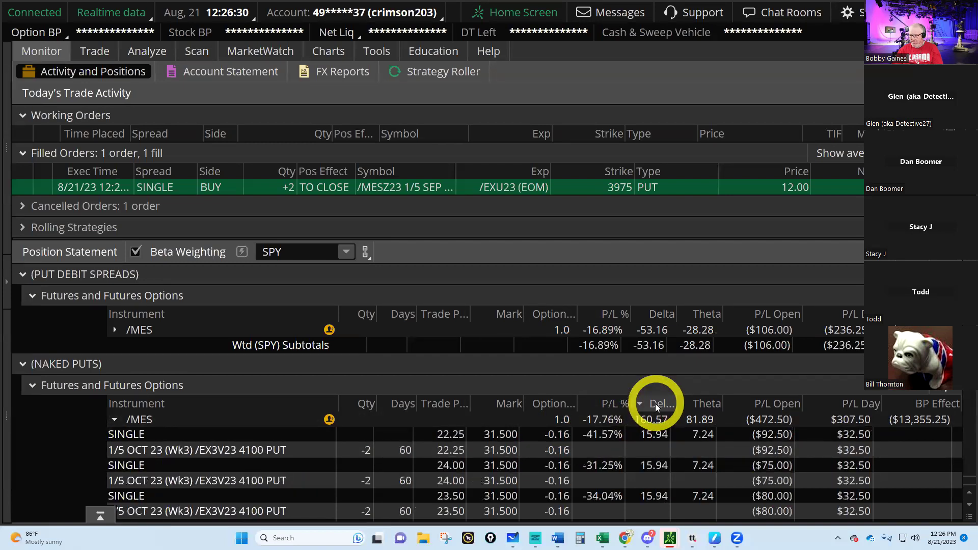
{"action": "scroll", "coordinate": [650, 461], "scroll_direction": "down", "scroll_amount": 1}
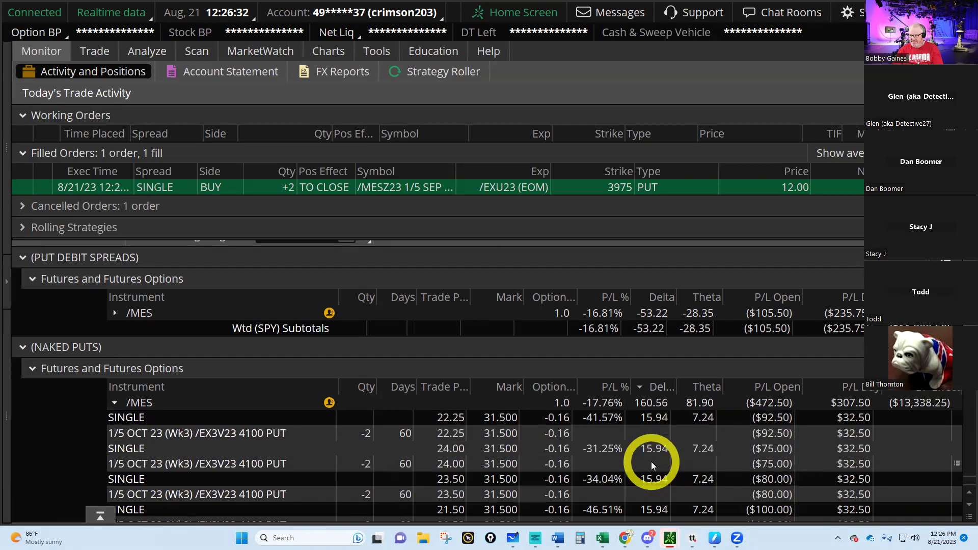
{"action": "scroll", "coordinate": [651, 474], "scroll_direction": "down", "scroll_amount": 5}
{"action": "scroll", "coordinate": [650, 474], "scroll_direction": "down", "scroll_amount": 8}
{"action": "scroll", "coordinate": [649, 476], "scroll_direction": "down", "scroll_amount": 8}
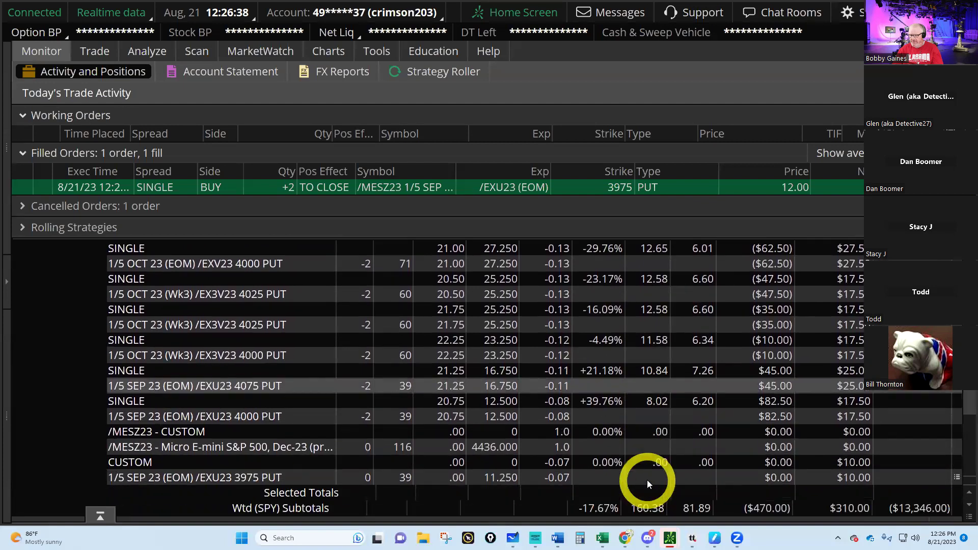
{"action": "scroll", "coordinate": [647, 480], "scroll_direction": "up", "scroll_amount": 10}
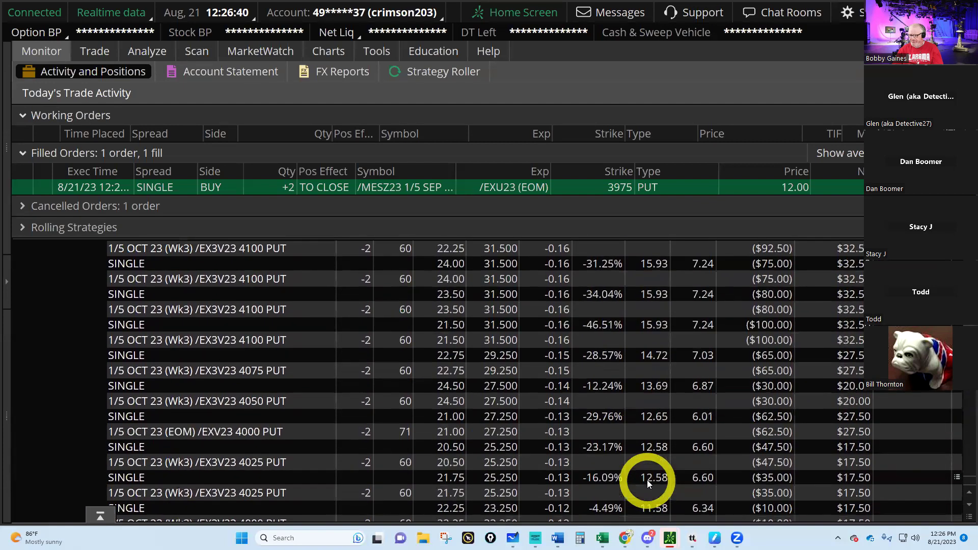
{"action": "scroll", "coordinate": [646, 480], "scroll_direction": "up", "scroll_amount": 11}
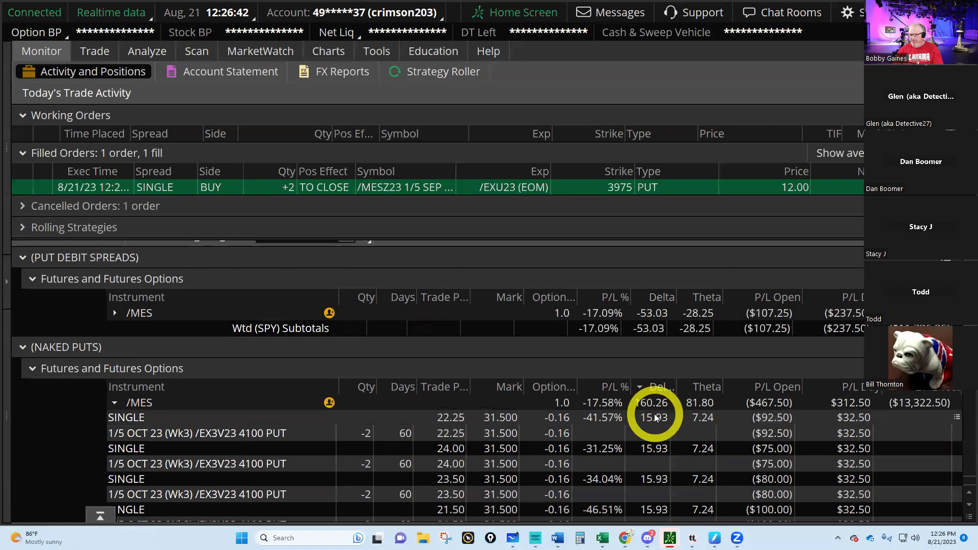